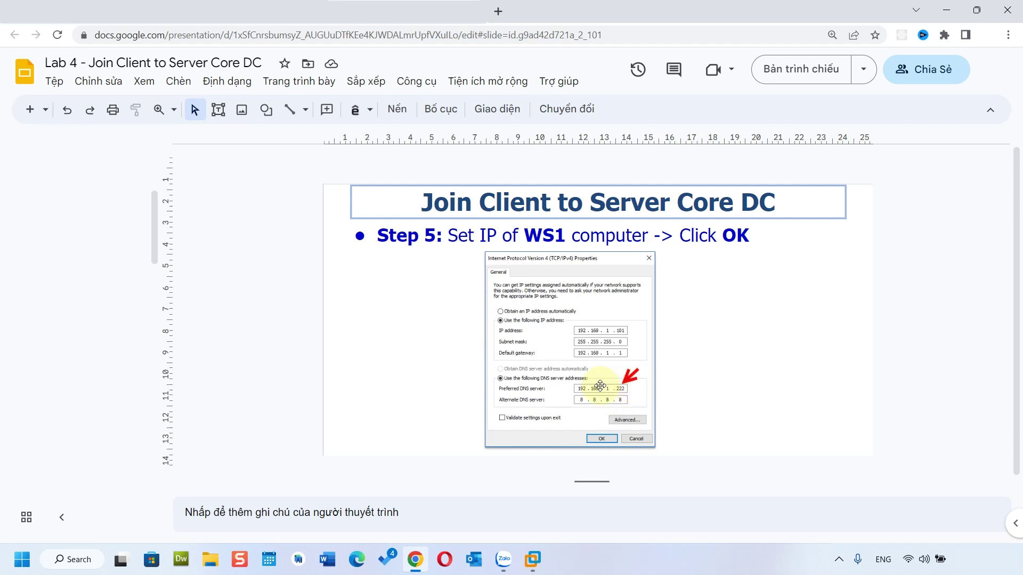
Step: Scroll the lab deck from Step 5 to Step 8, the ping and nslookup check of 2k12core.dom1.local
scroll(167, 376, down, 3)
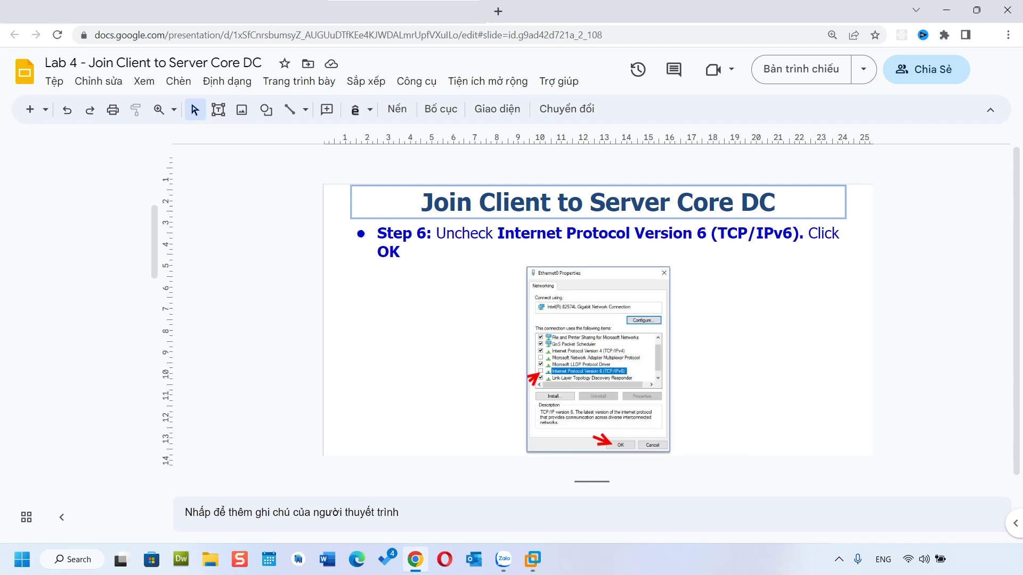
scroll(597, 320, down, 3)
scroll(596, 320, down, 3)
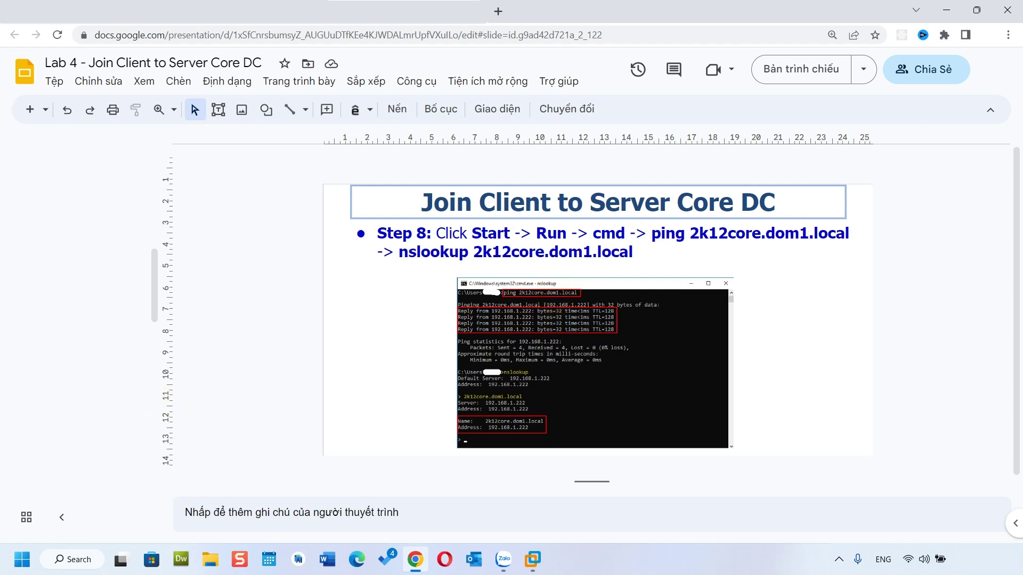
scroll(292, 447, down, 1)
scroll(292, 446, up, 1)
Step: In the client VM, open the system information page from This PC's Properties
key(alt+Tab)
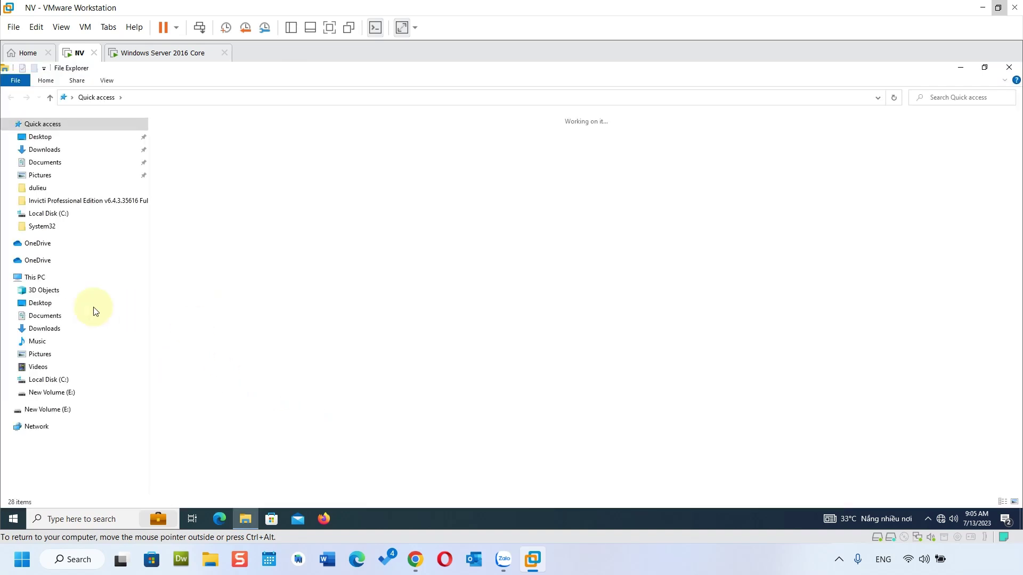
click(46, 278)
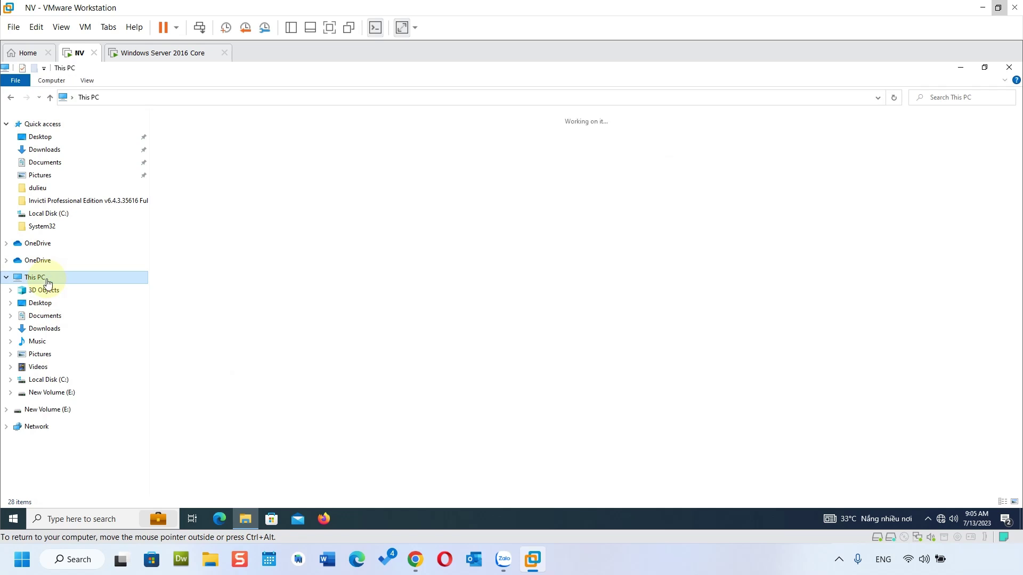
right_click(46, 278)
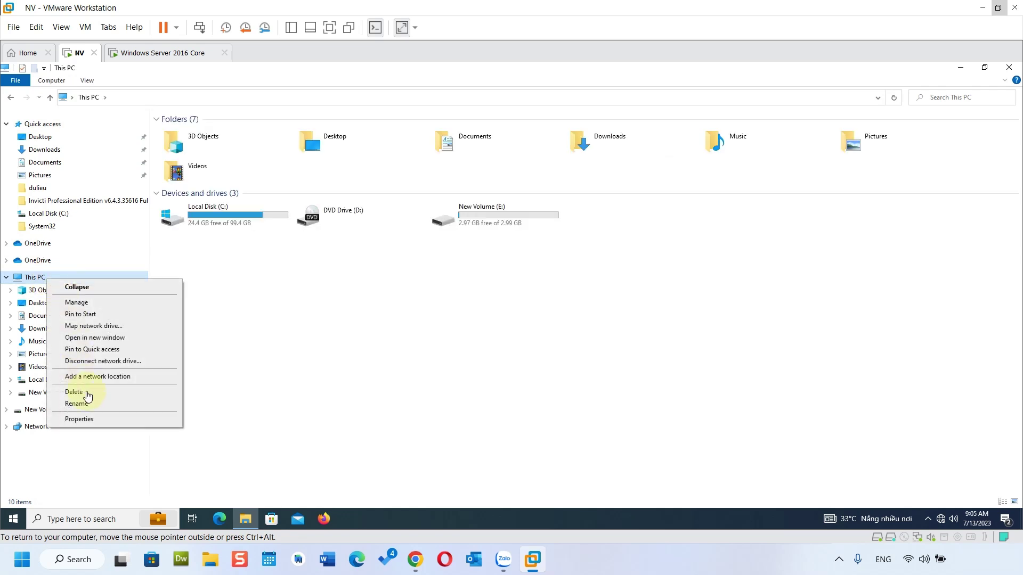
click(99, 418)
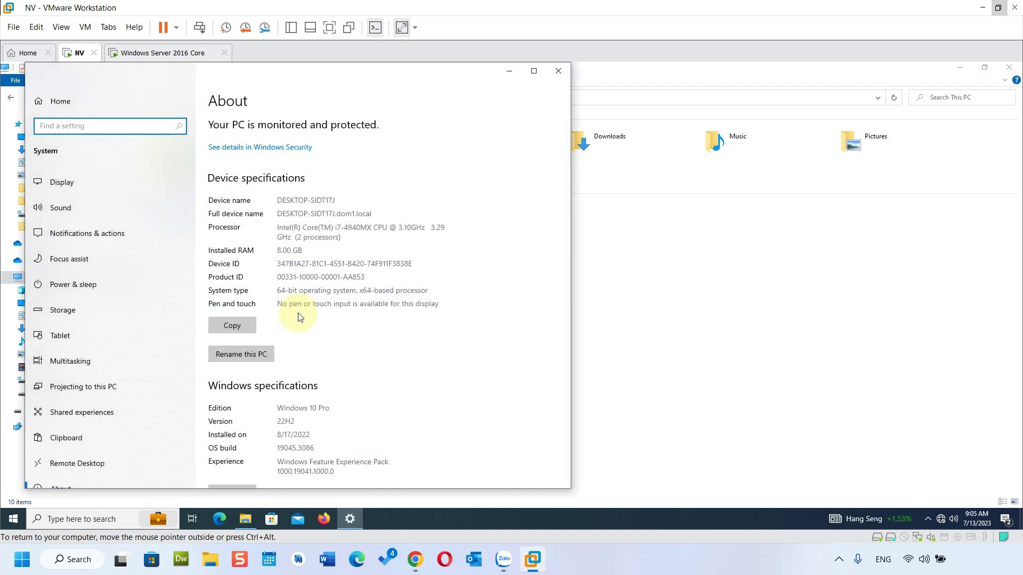
Step: Cancel the Rename this PC prompt and open the advanced computer name settings instead
click(268, 355)
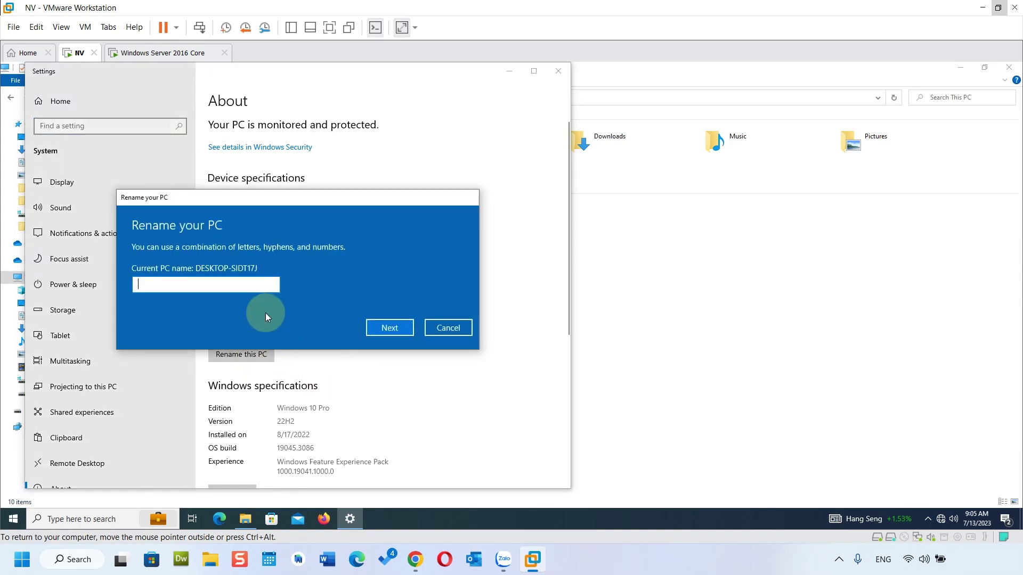
click(447, 327)
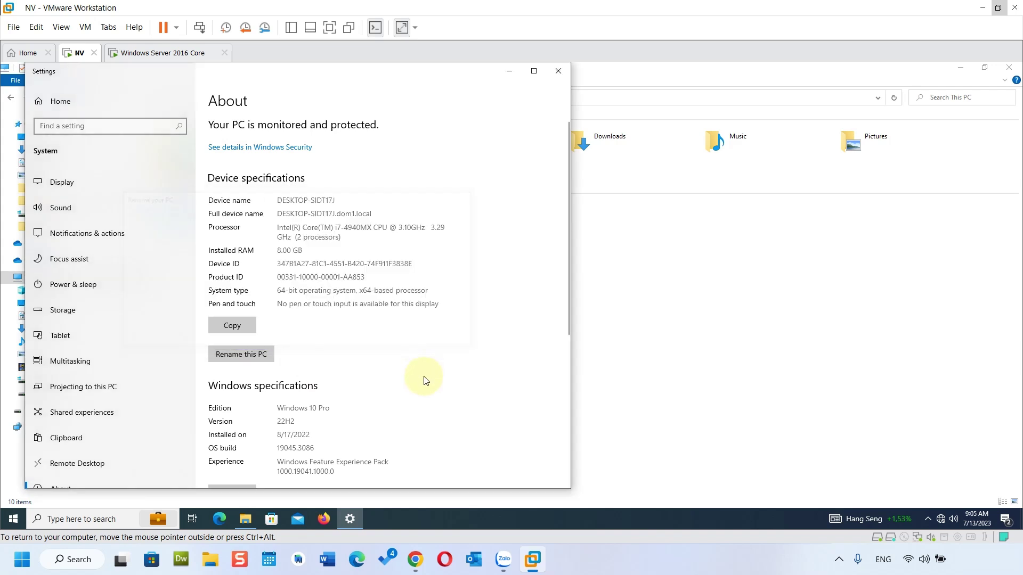
scroll(402, 388, down, 2)
scroll(400, 393, down, 3)
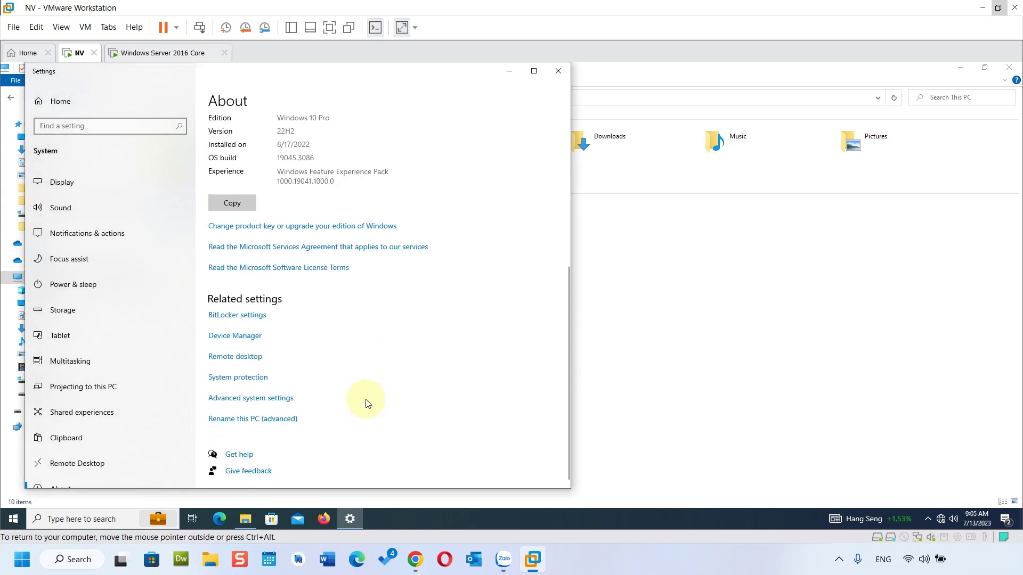
click(279, 419)
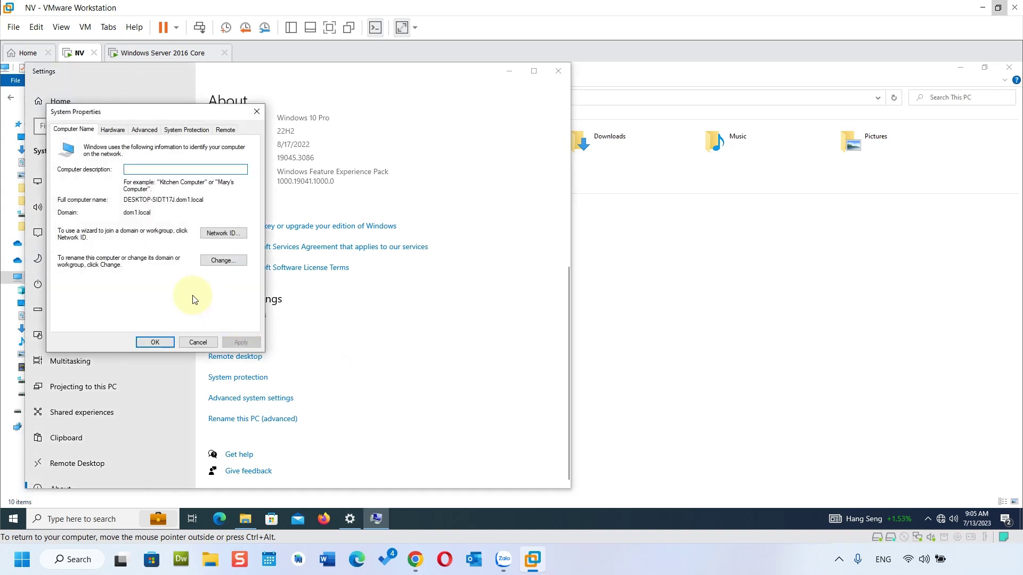
Step: Change the membership from the dom1.local domain to workgroup WORKGROUP and accept the warning
click(228, 261)
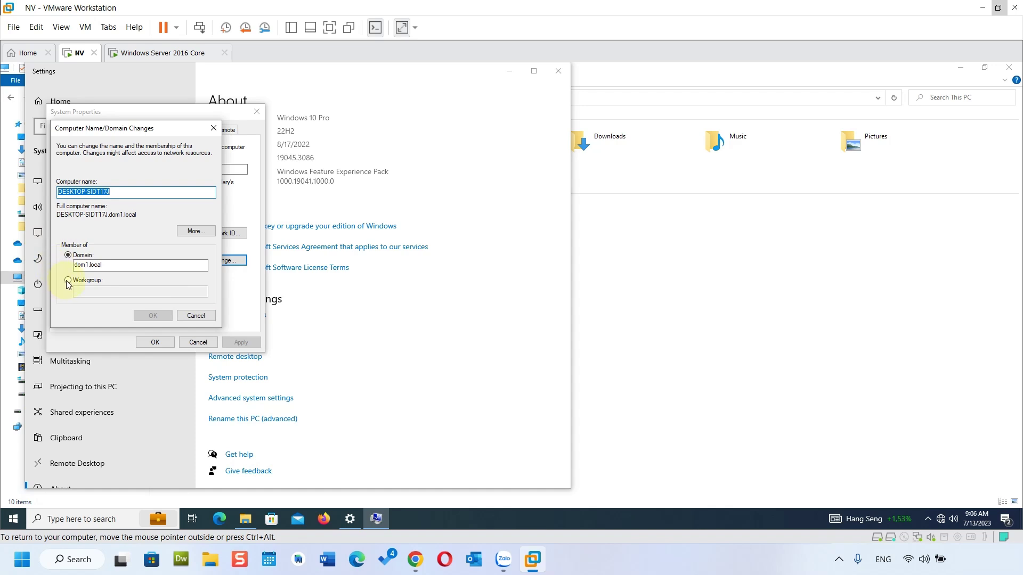
click(67, 280)
click(102, 291)
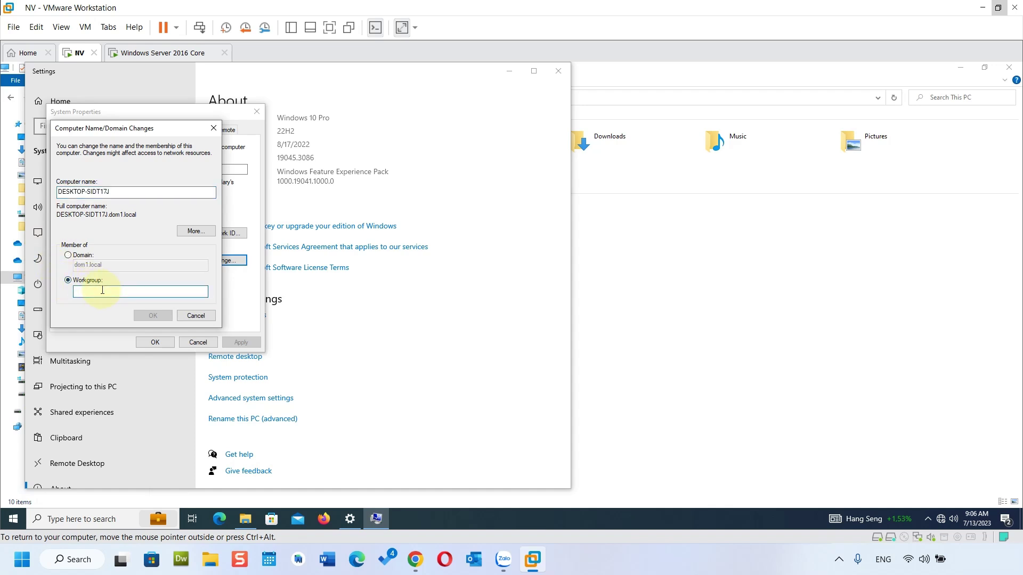
text(WORKGR)
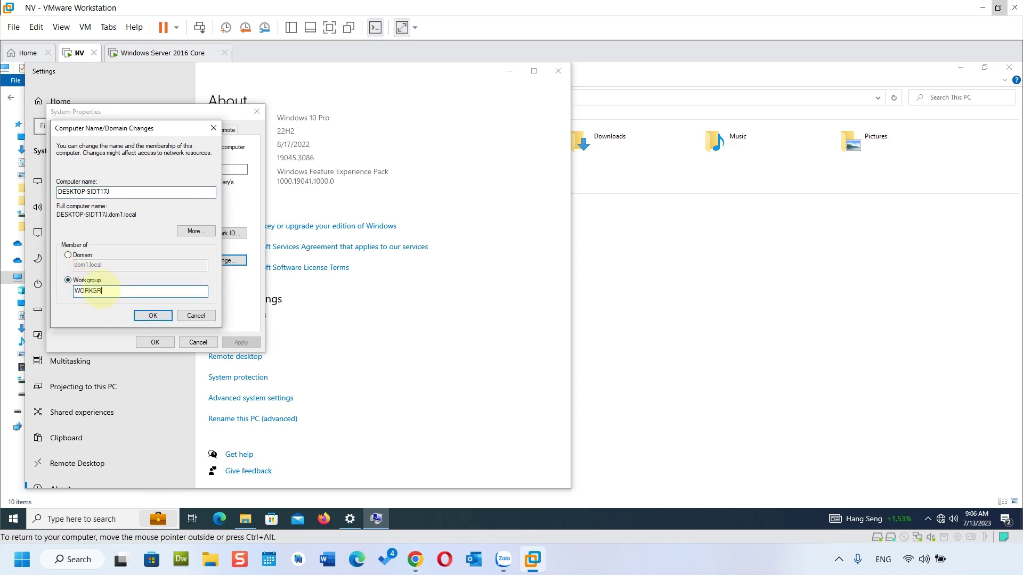
text(OUP)
click(153, 315)
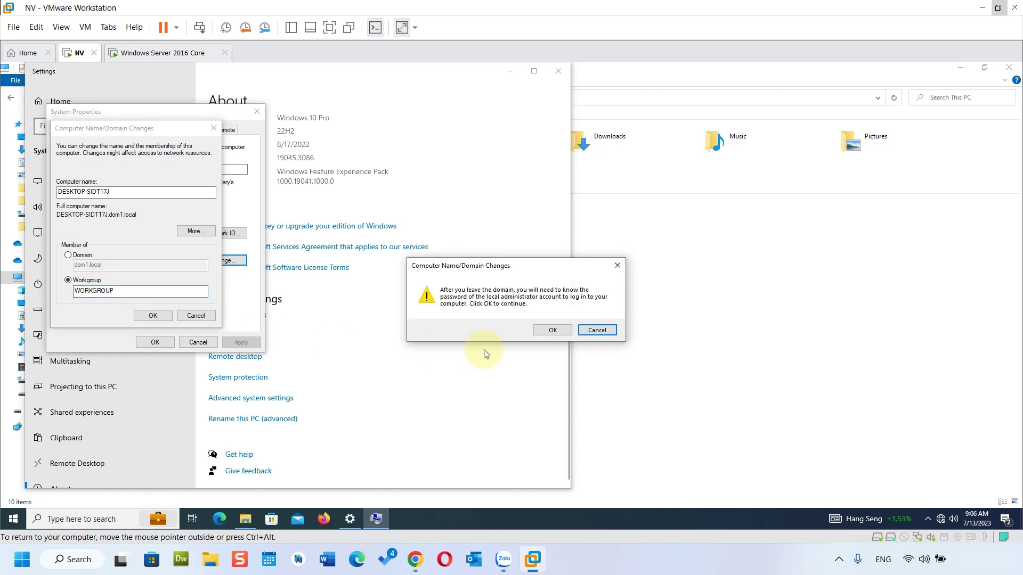
click(553, 328)
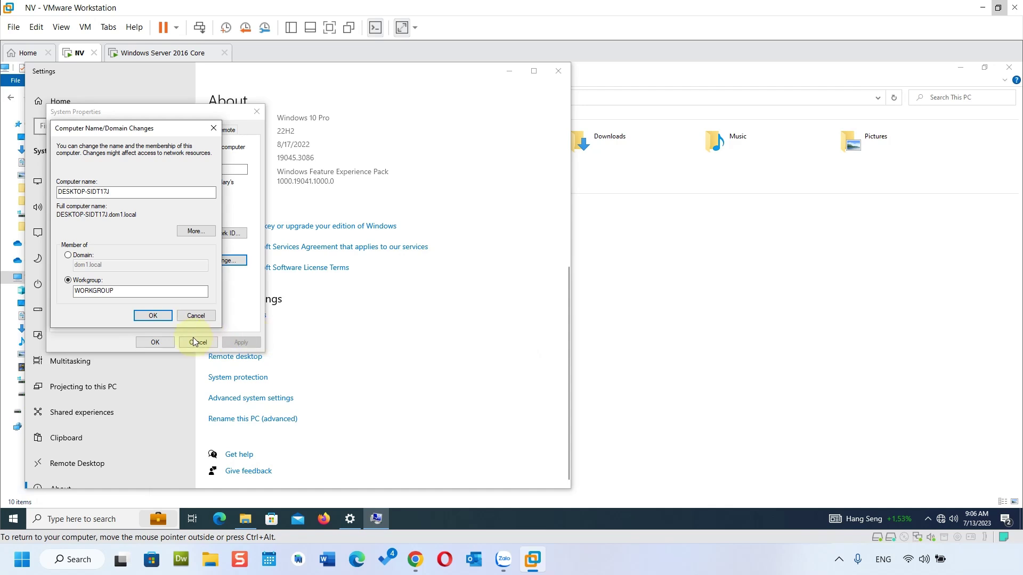
Step: Authorize leaving the domain with the administrator account and its password
text(adminis)
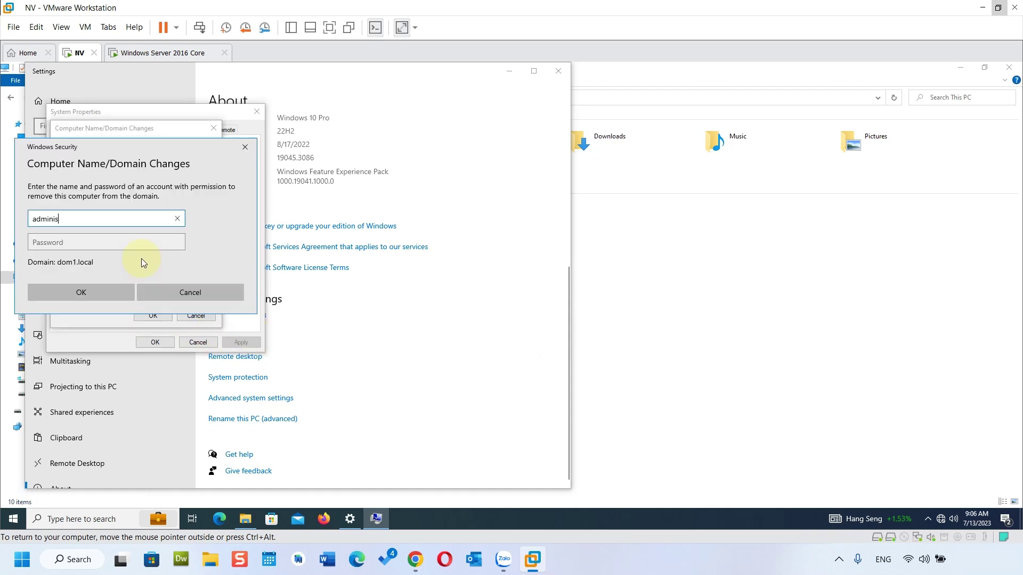
text(trator)
key(Tab)
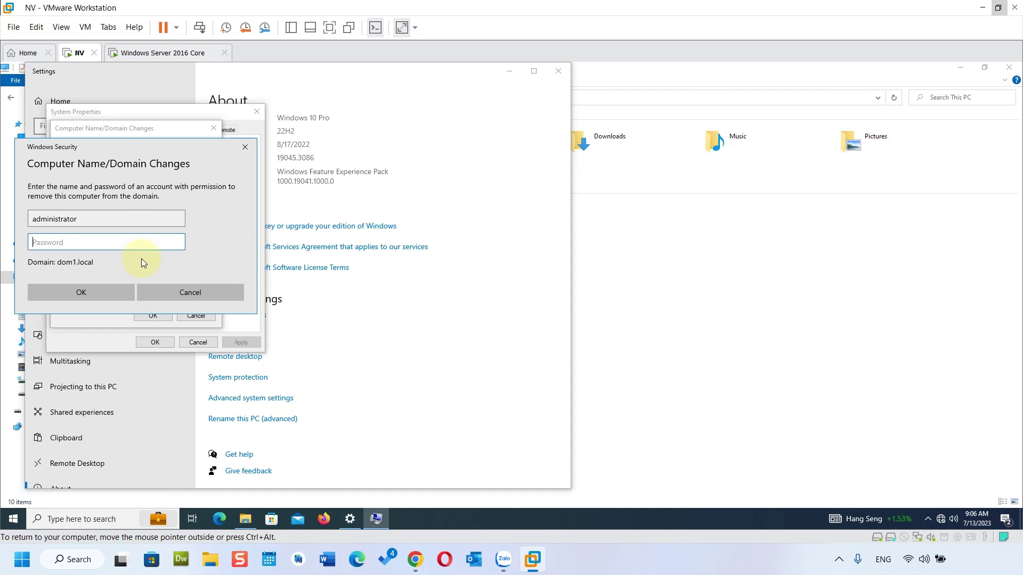
text(P@ssw0rd)
key(Return)
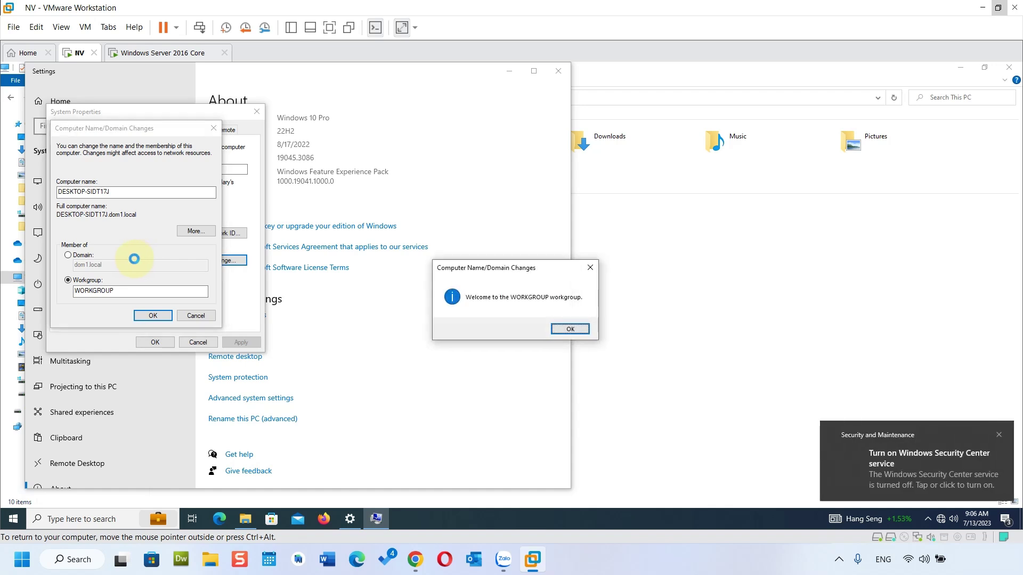
Step: Acknowledge the WORKGROUP welcome and restart notices, close System Properties, and restart now
click(569, 329)
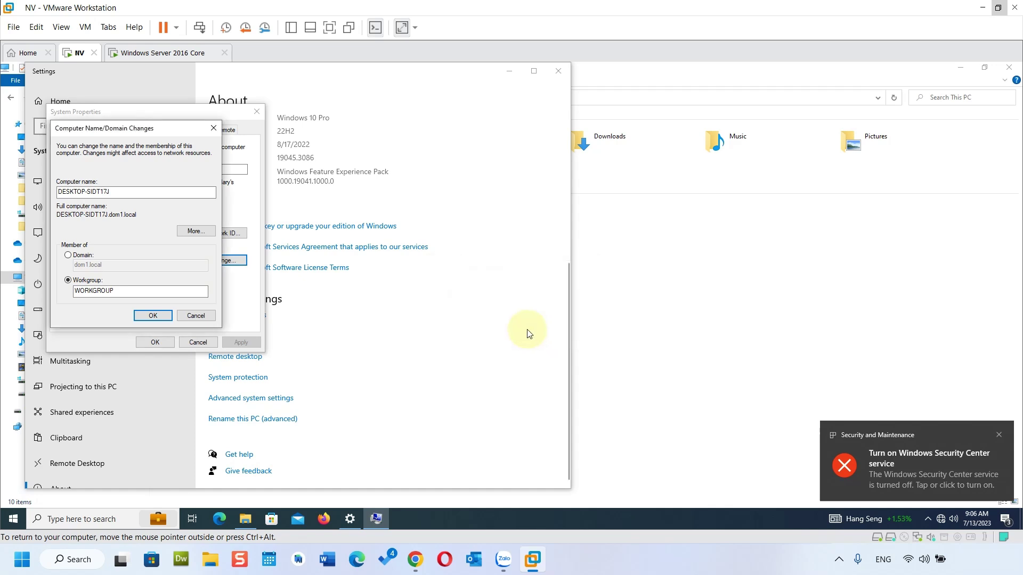
click(577, 304)
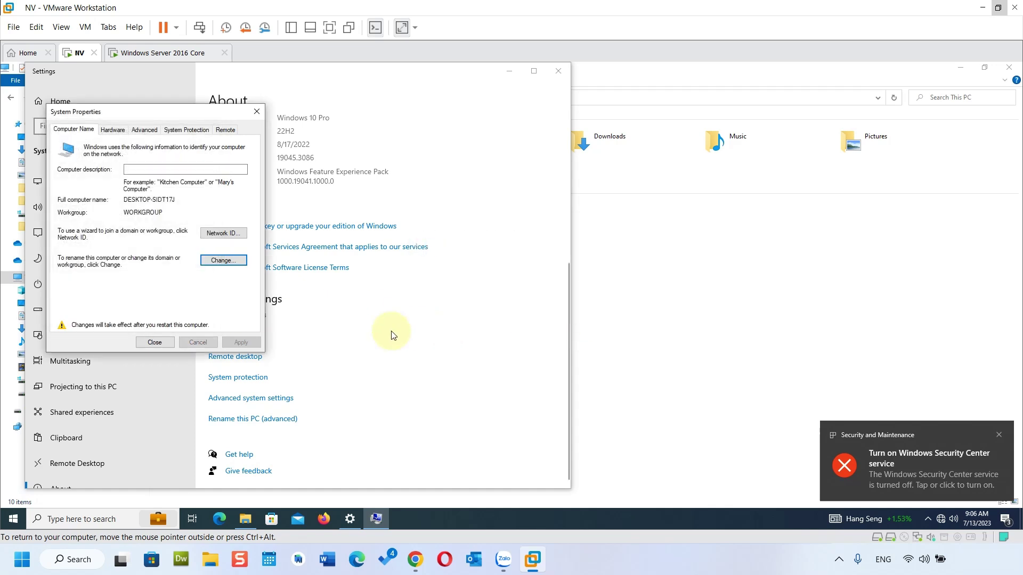
click(152, 342)
click(508, 299)
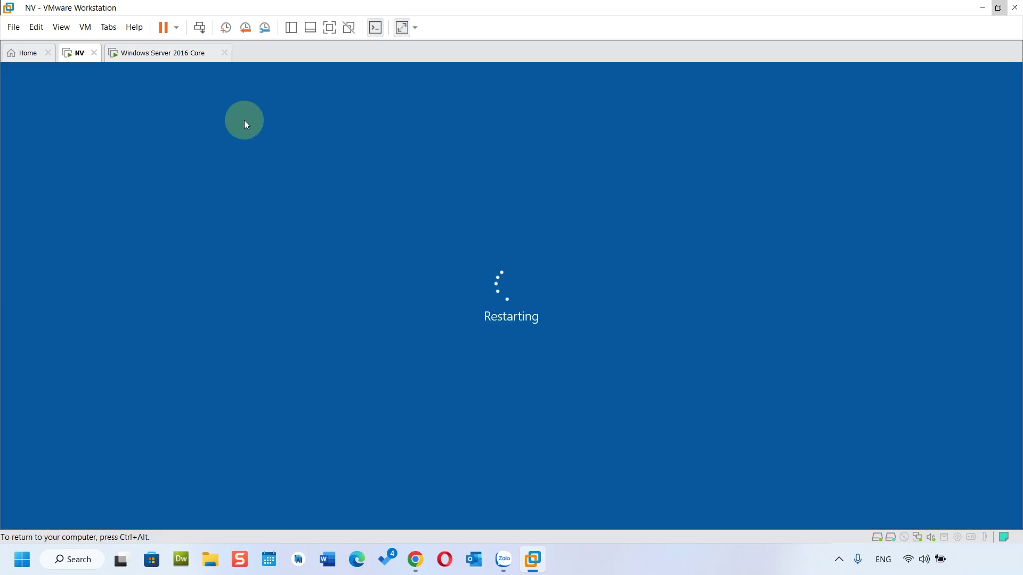
Step: Run ipconfig /all on the Server 2016 Core console and scroll up to IPv4 address 15.0.0.136
click(175, 51)
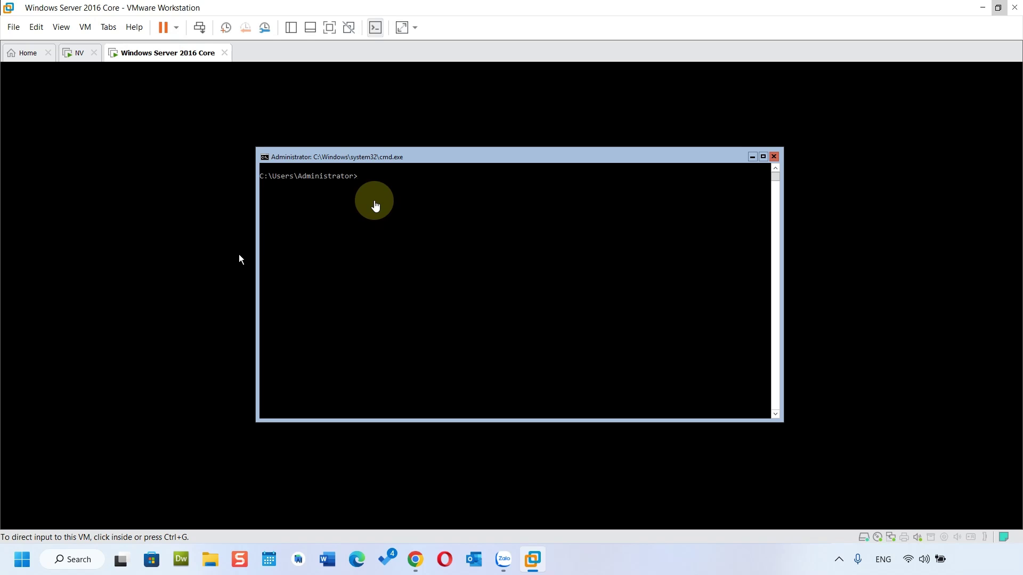
click(373, 189)
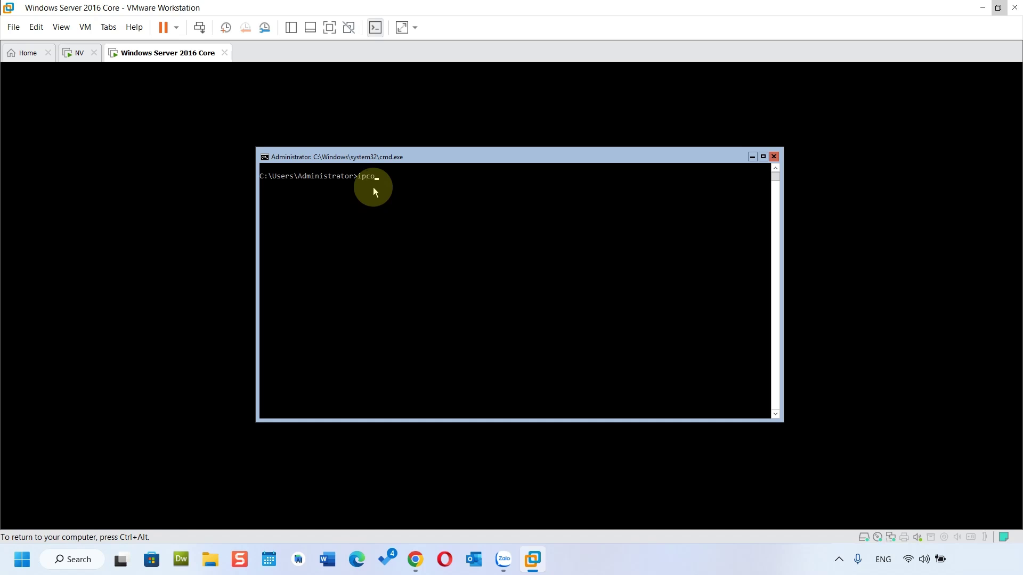
text(ipconfig /all)
key(Return)
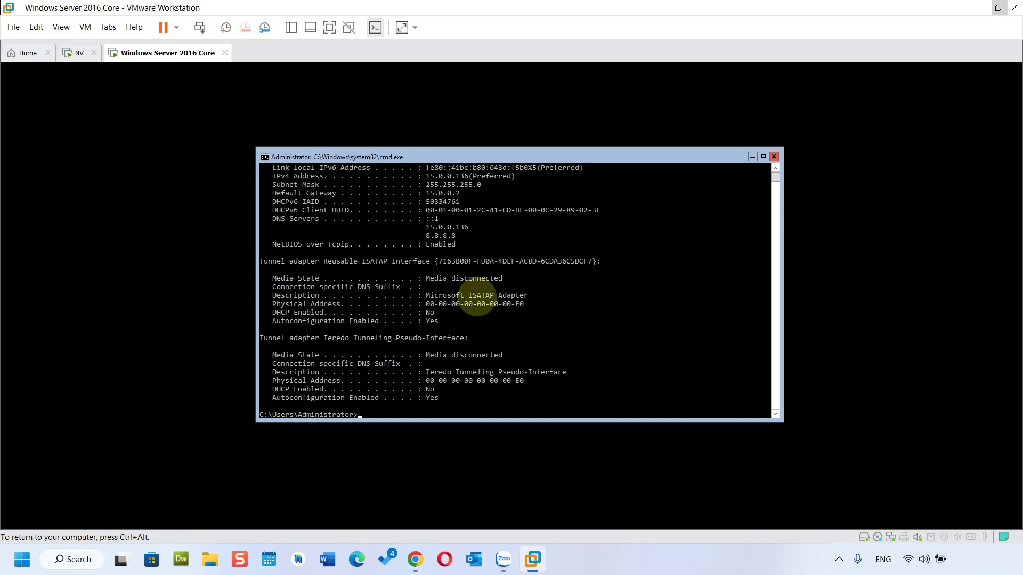
scroll(424, 326, up, 5)
scroll(423, 326, up, 2)
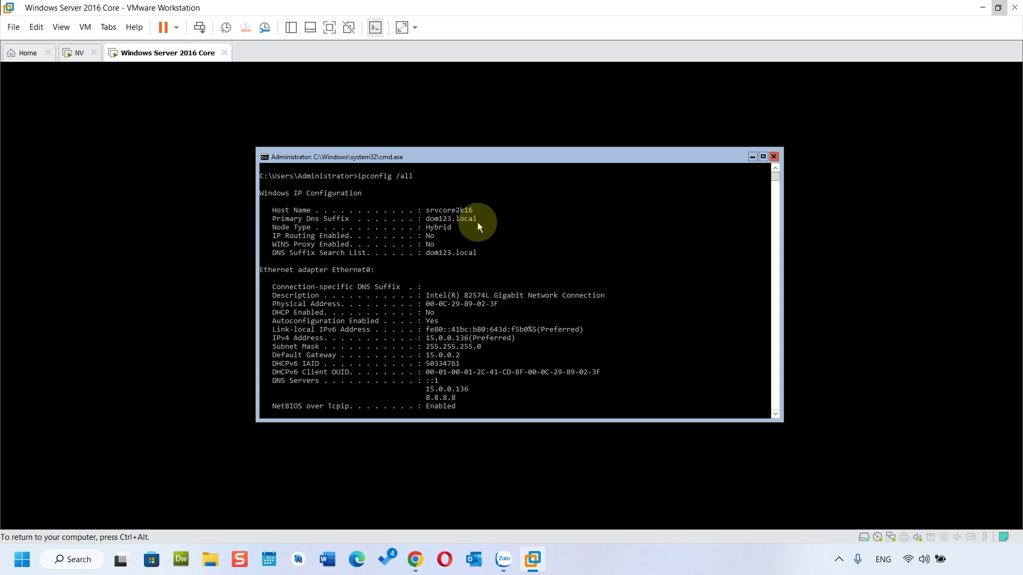
Step: Sign the client back in with its local account password and open Run from the Start menu
click(80, 54)
click(263, 245)
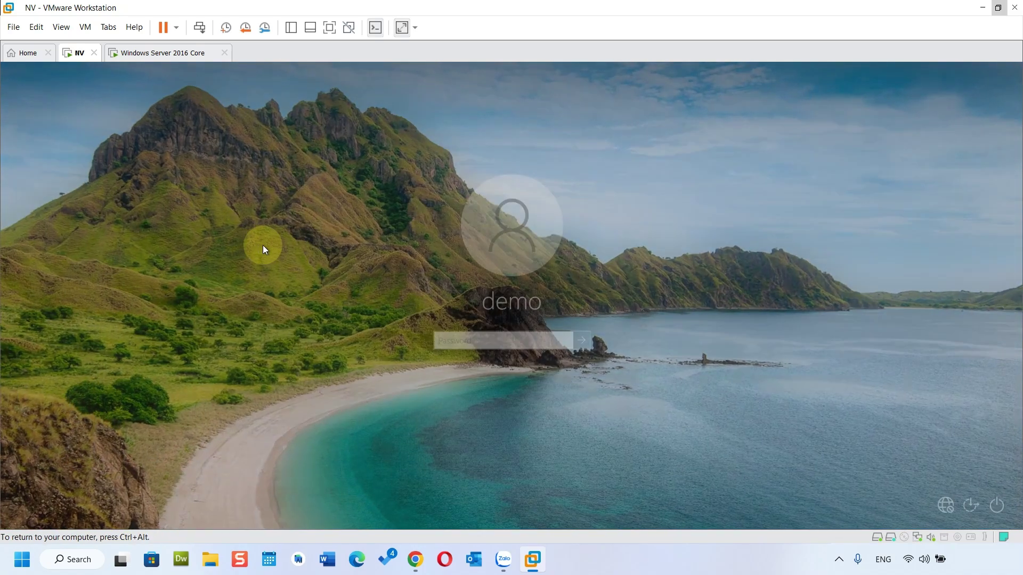
text(12345678)
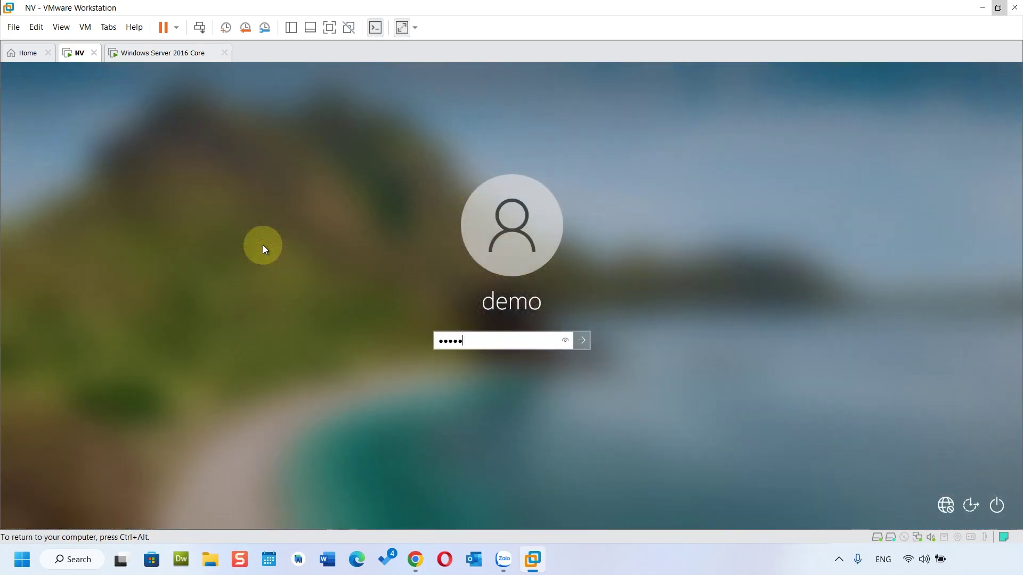
key(Return)
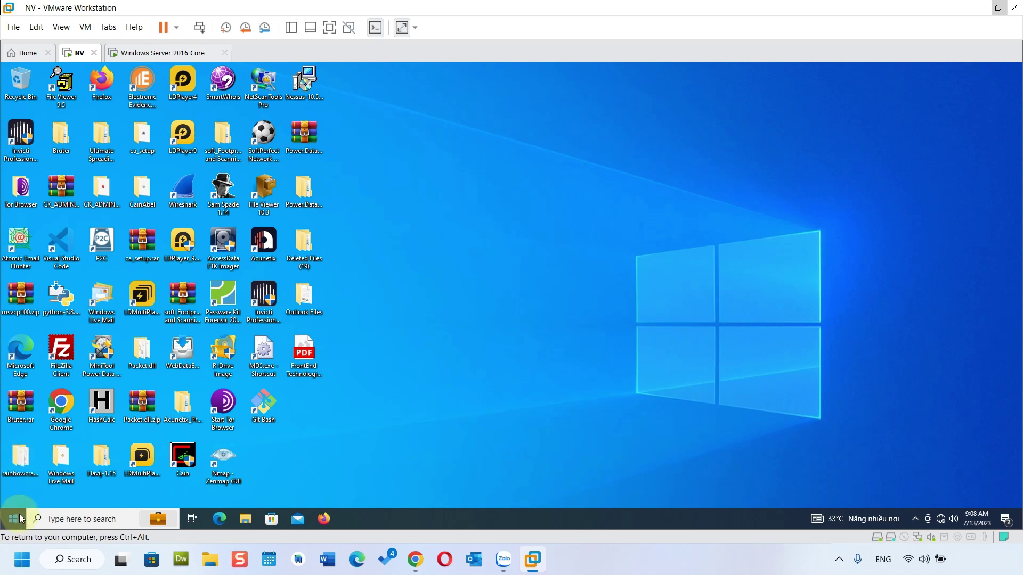
right_click(20, 518)
click(40, 468)
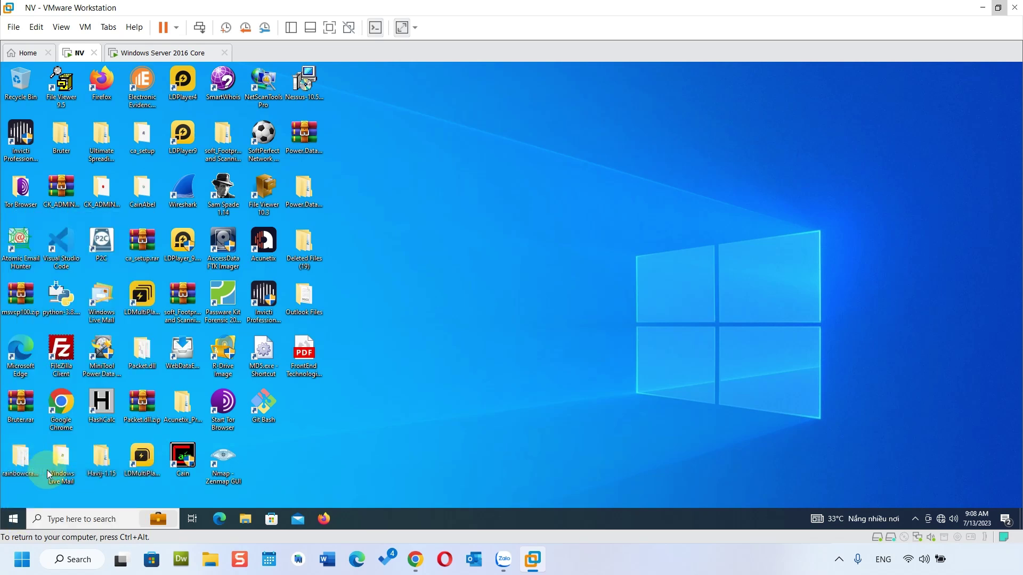
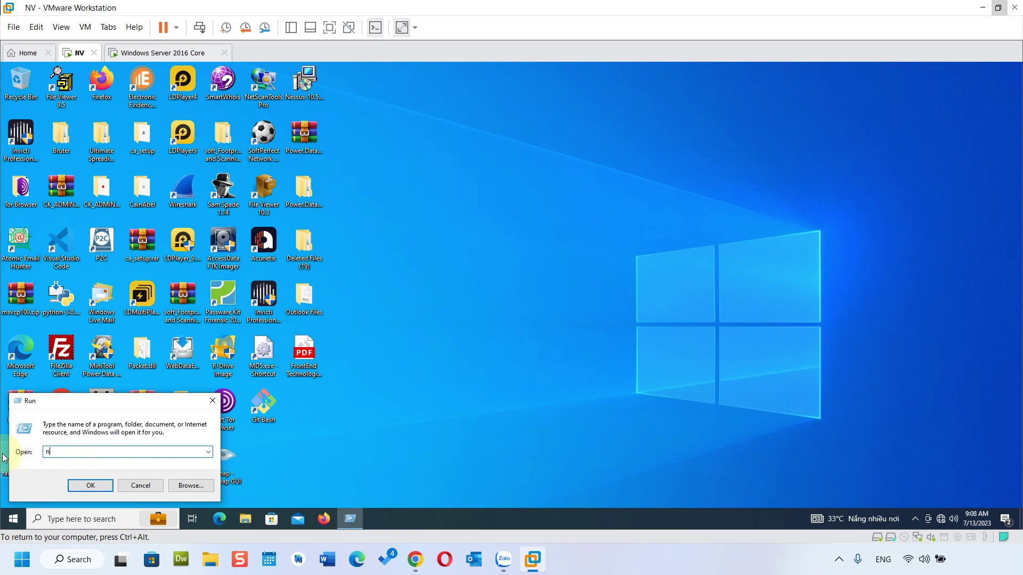
Step: Run ncpa.cpl and open the Properties of the Ethernet0 network connection
text(cpa.cpl)
key(Return)
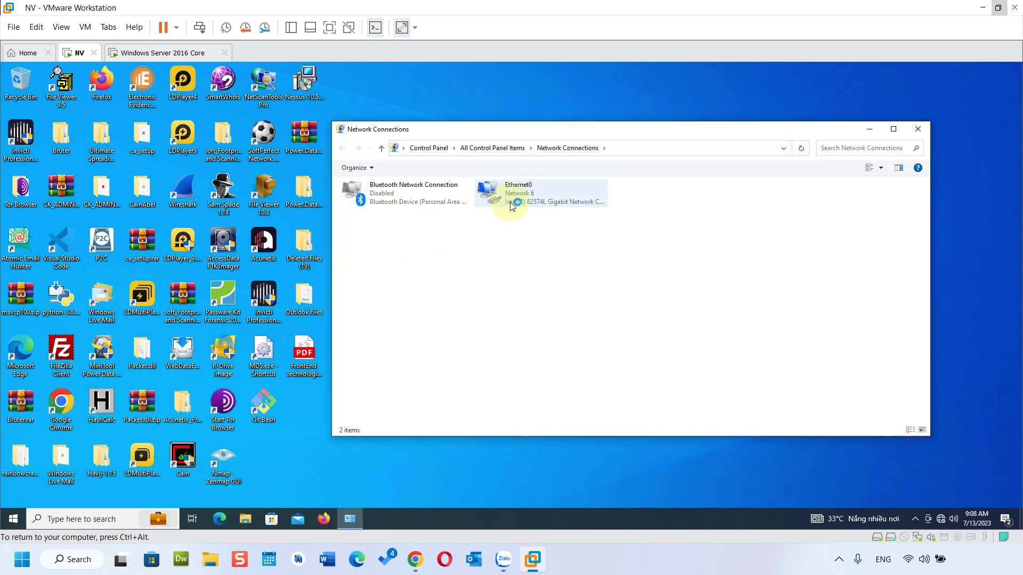
click(513, 197)
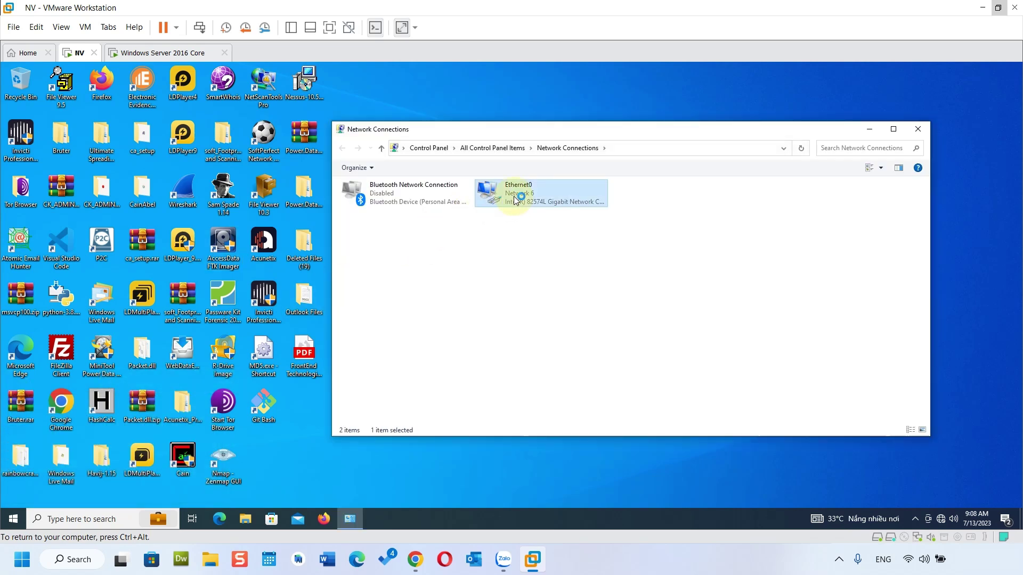
right_click(514, 196)
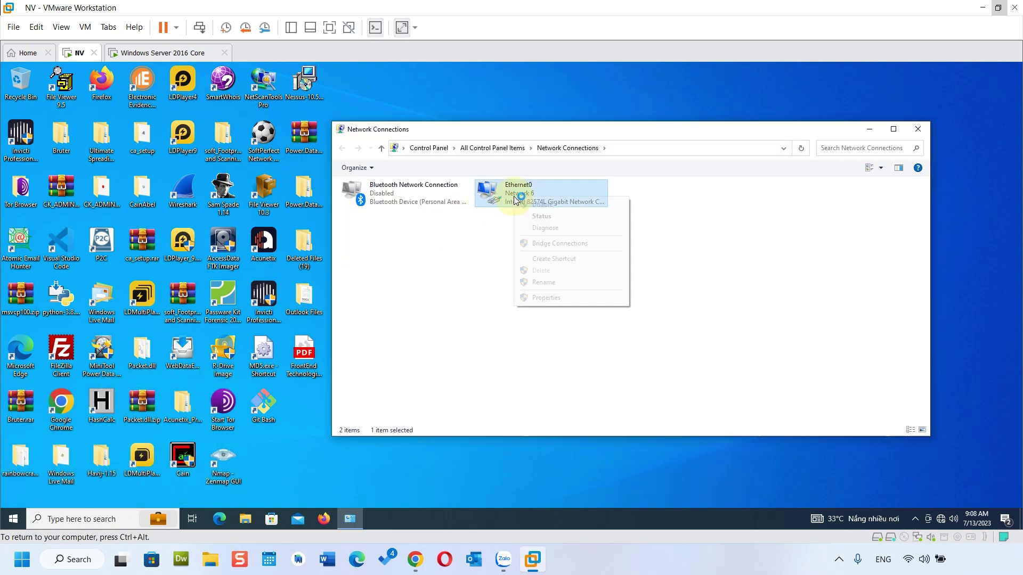
click(559, 298)
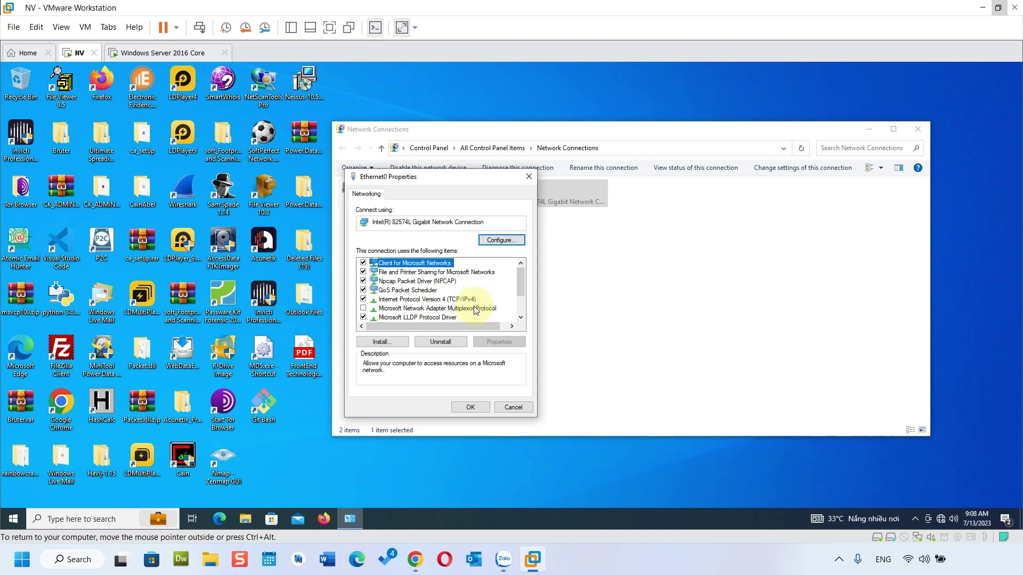
Step: In the IPv4 settings, change the preferred DNS server's last octet from 129 to 136
double_click(464, 299)
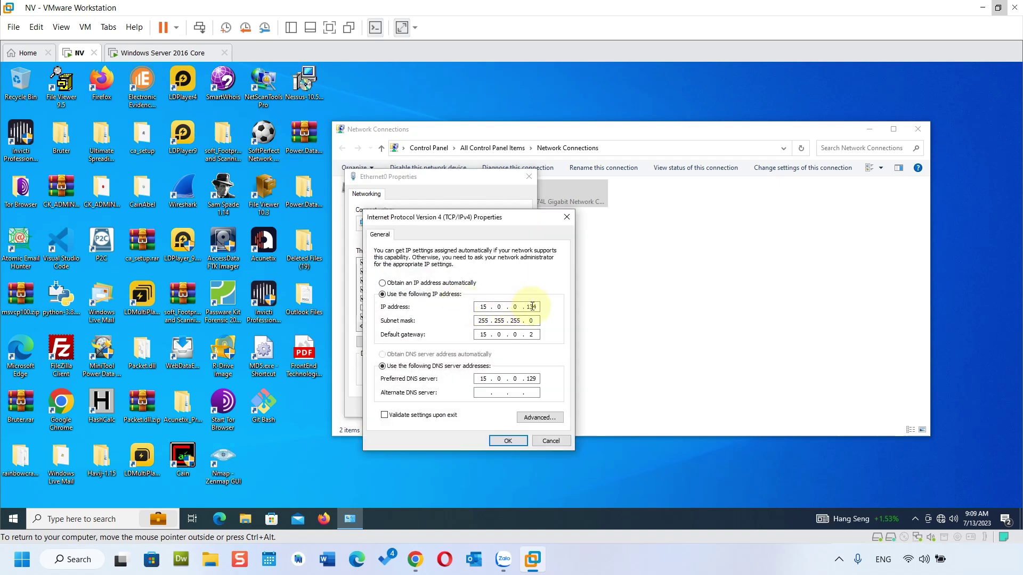
double_click(531, 378)
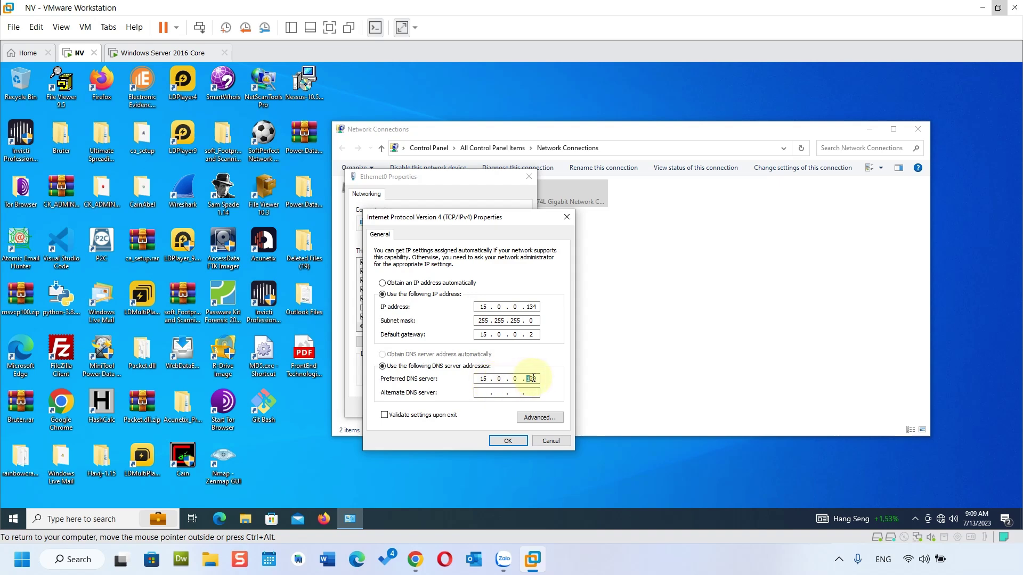
click(163, 55)
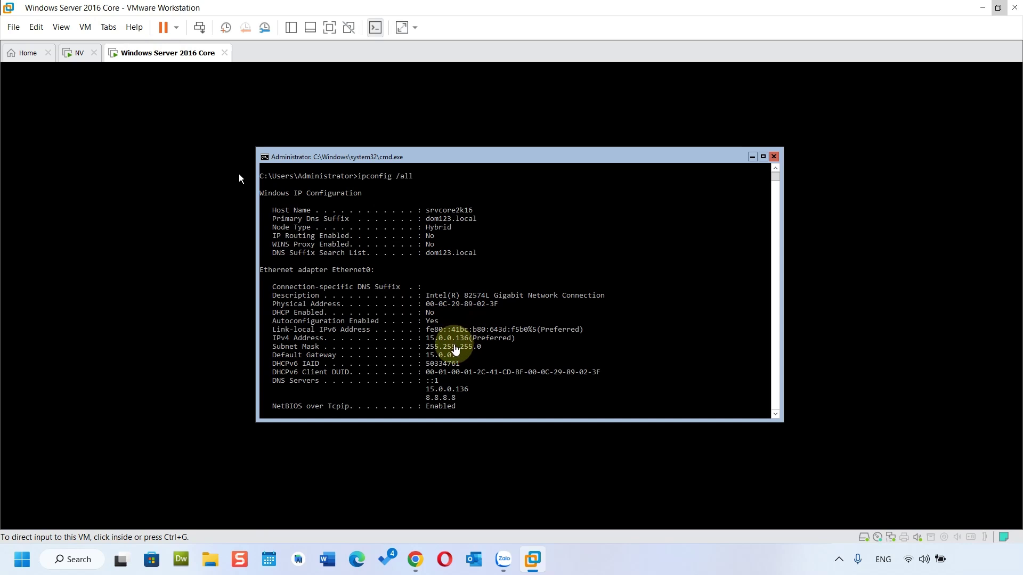
click(78, 54)
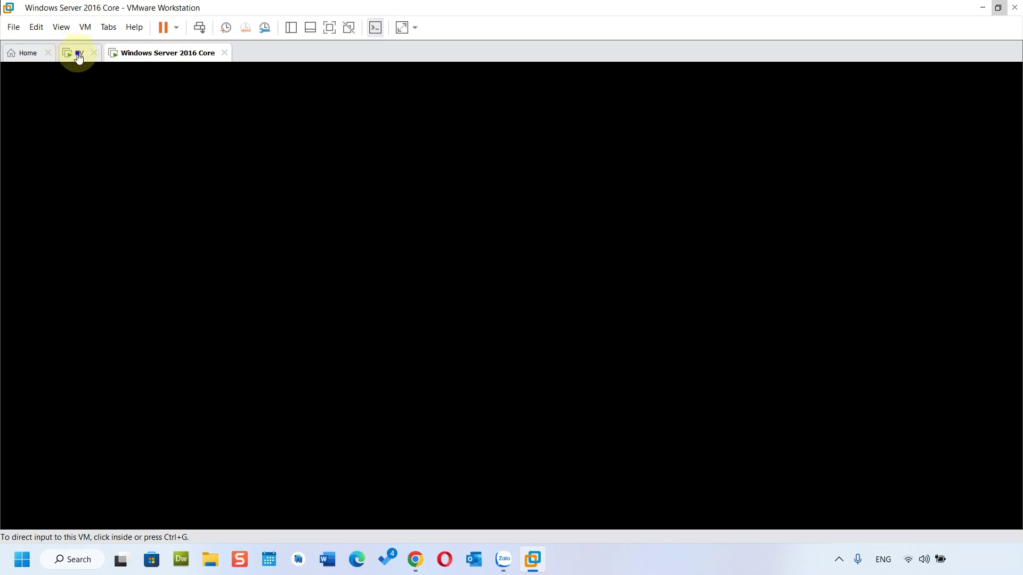
click(530, 379)
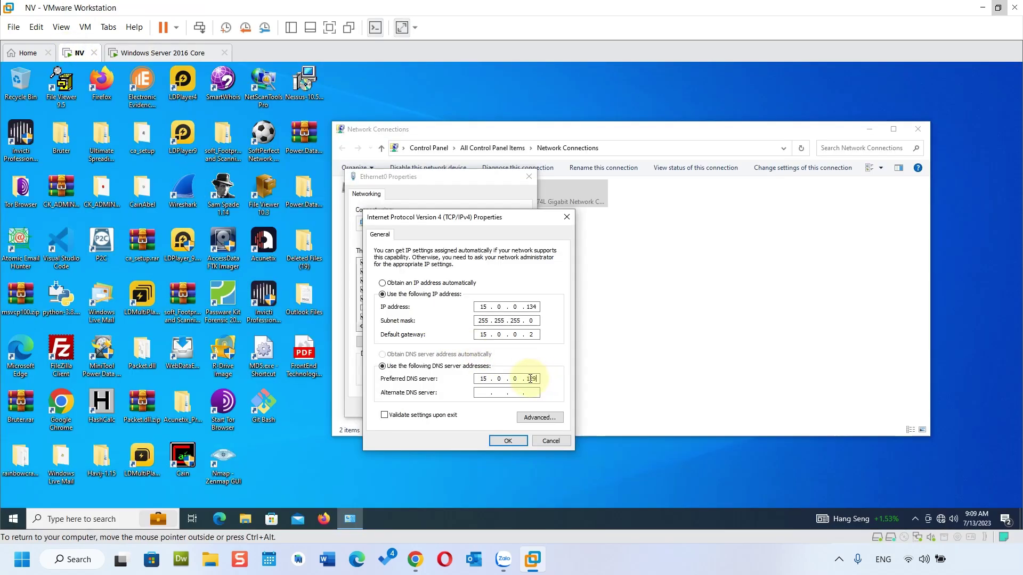
drag(529, 378, 535, 378)
text(136)
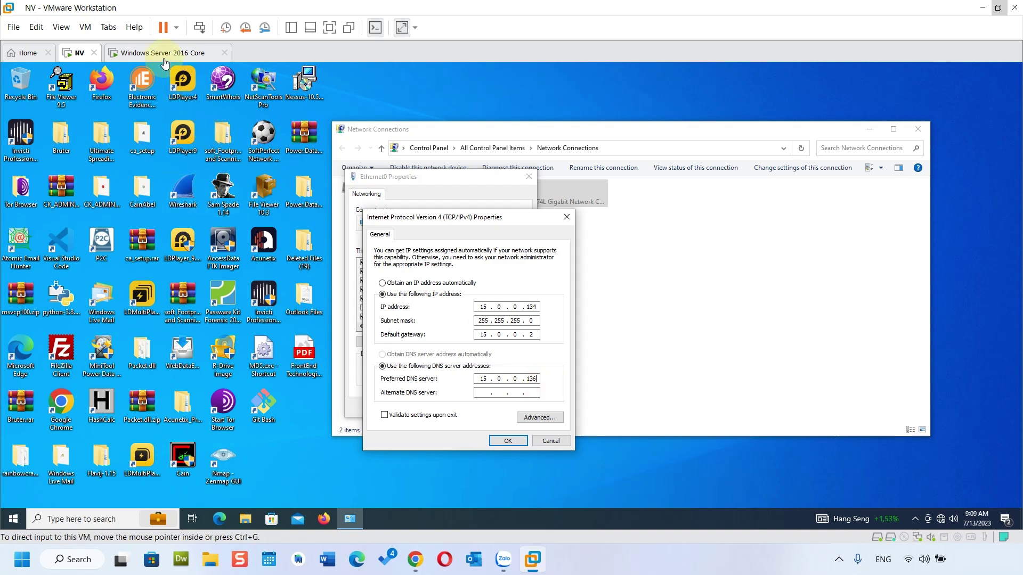
Step: Check the server VM's 15.0.0.136 address, then confirm the new IPv4 DNS settings
click(162, 52)
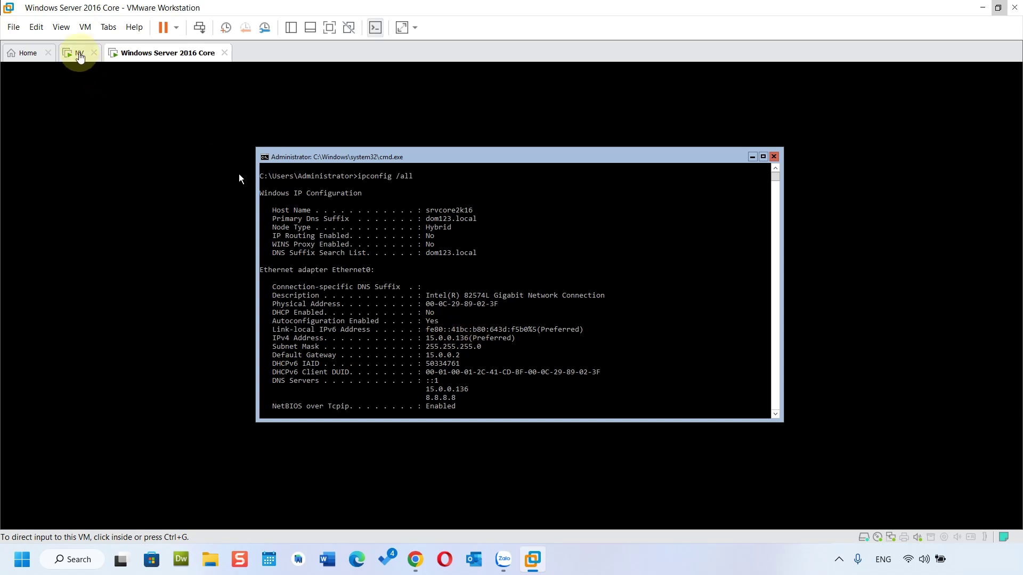
click(77, 52)
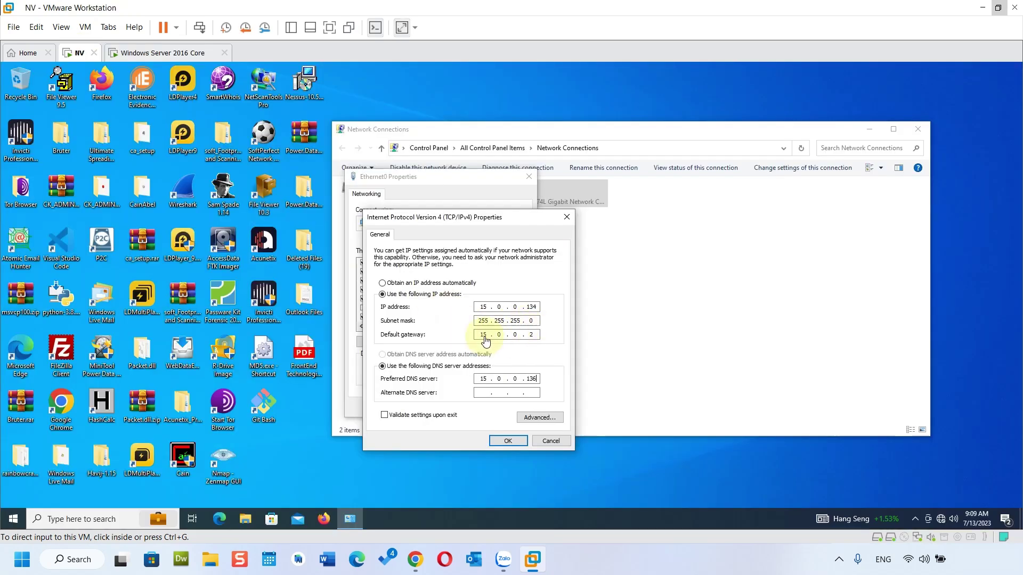
click(165, 53)
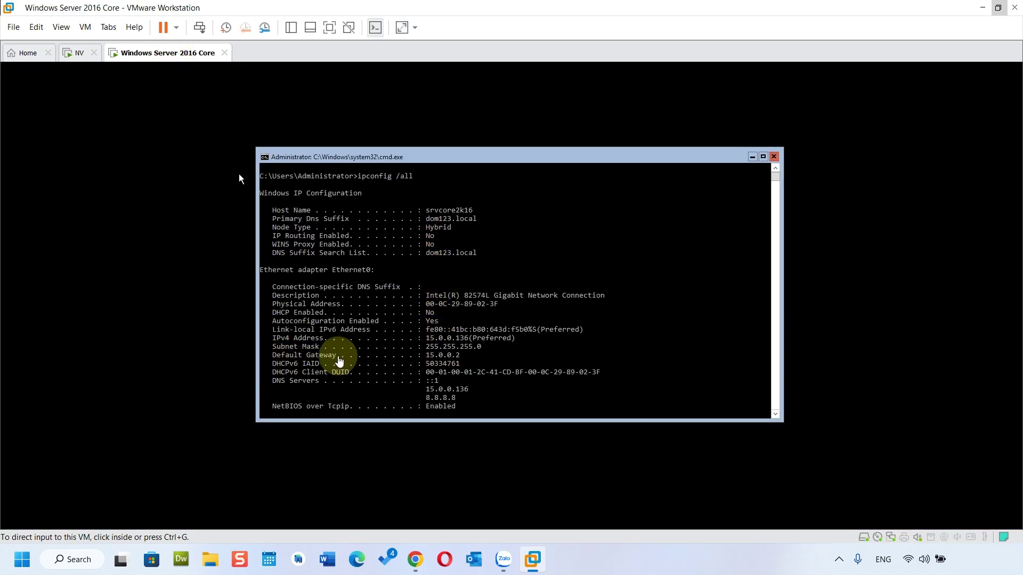
click(79, 56)
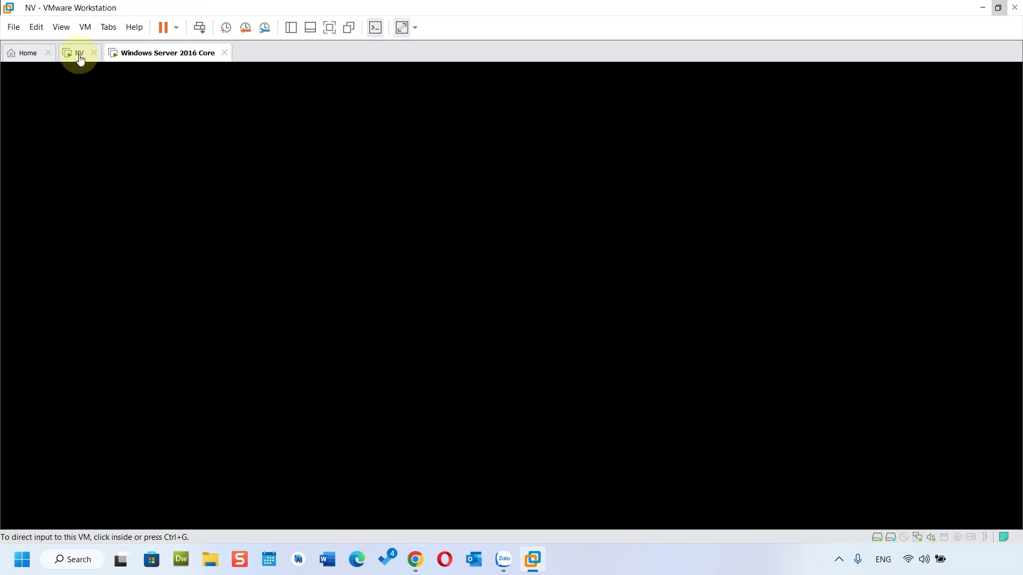
click(165, 53)
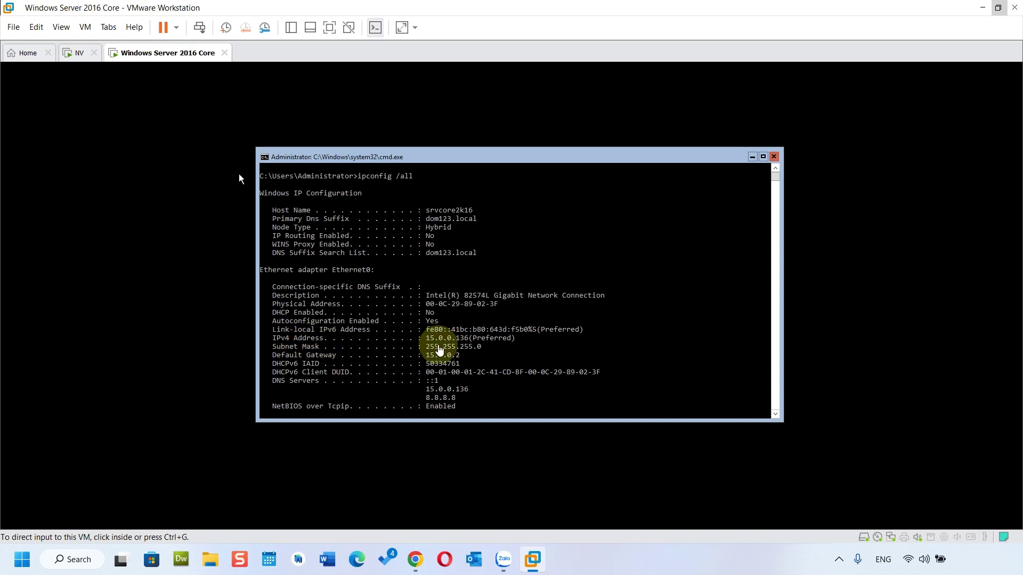
click(77, 52)
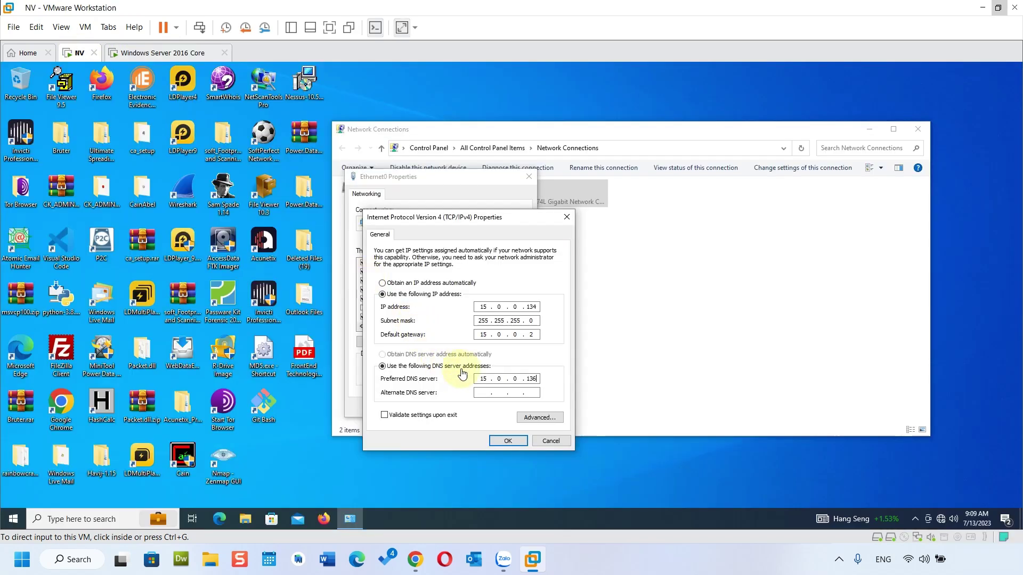
click(508, 440)
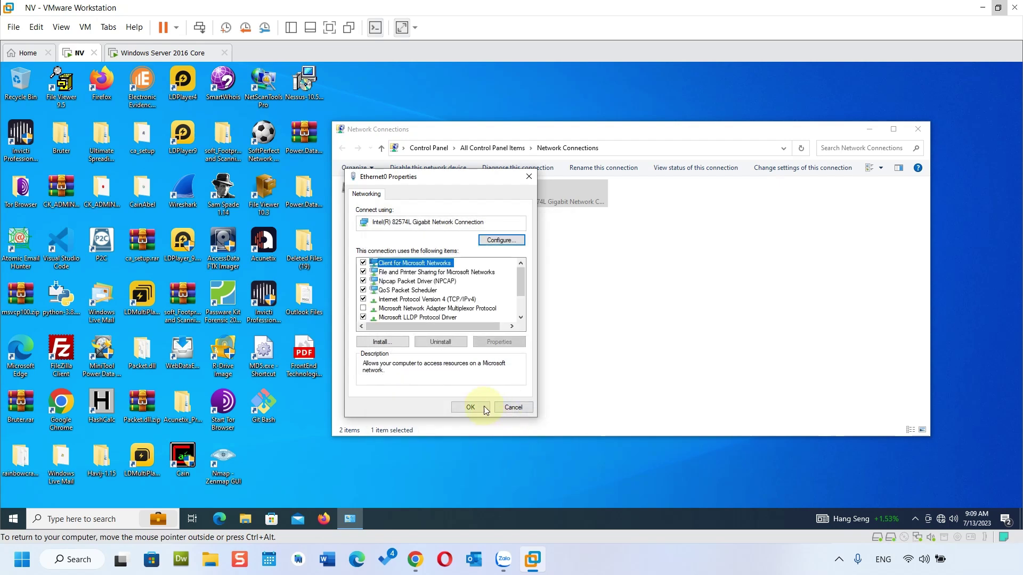
Step: Apply the Ethernet0 properties and restart the connection by disabling and re-enabling it
click(471, 407)
right_click(522, 197)
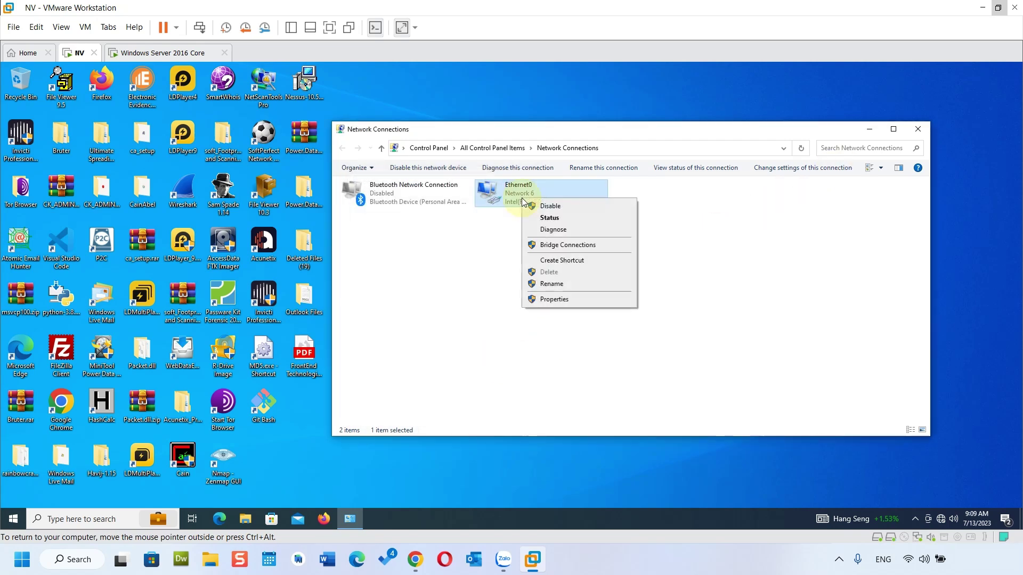
click(549, 206)
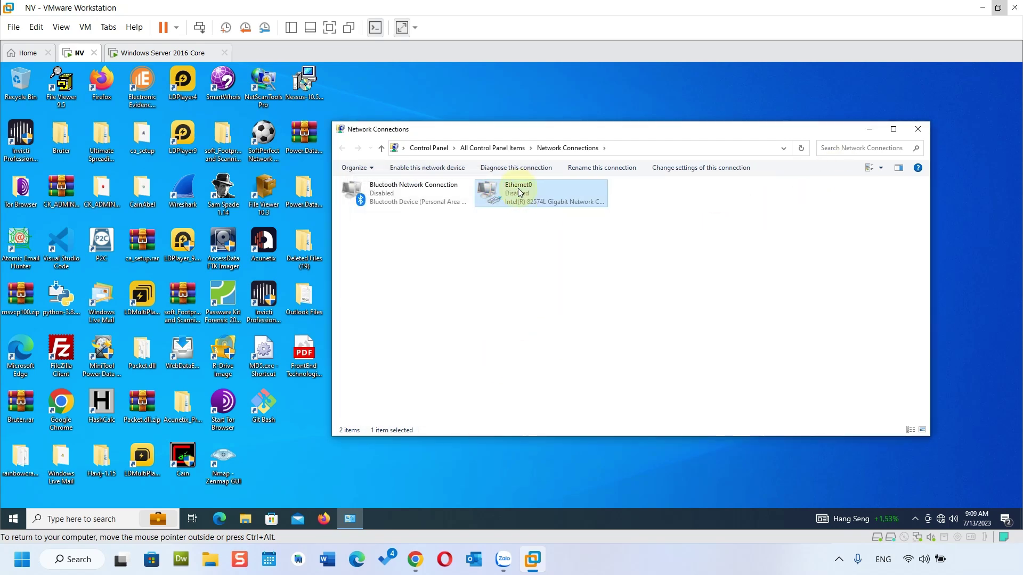
right_click(518, 189)
click(533, 197)
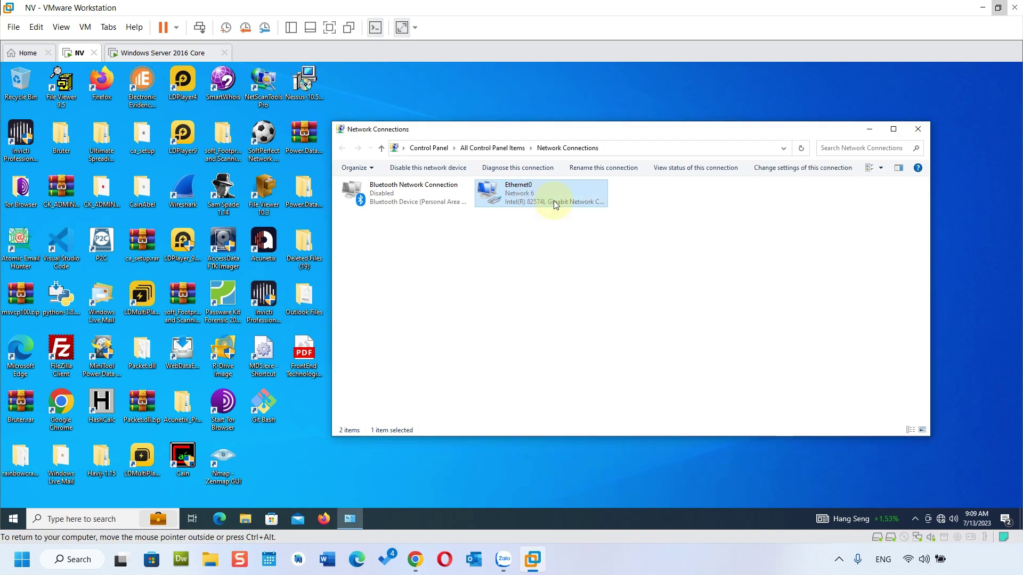
Step: Close Network Connections and bring up the Run box from the Start menu
click(918, 129)
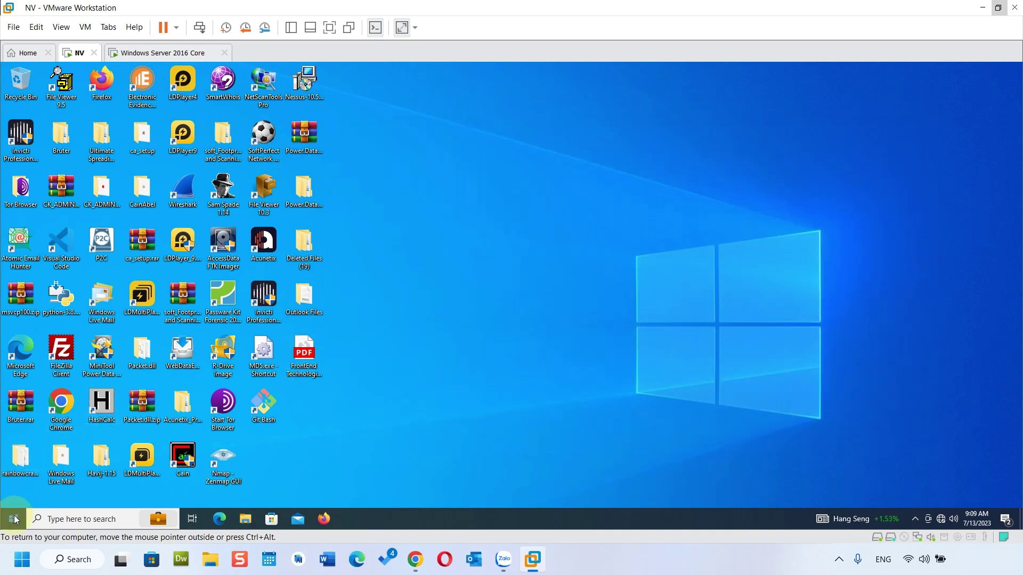
right_click(15, 519)
click(42, 462)
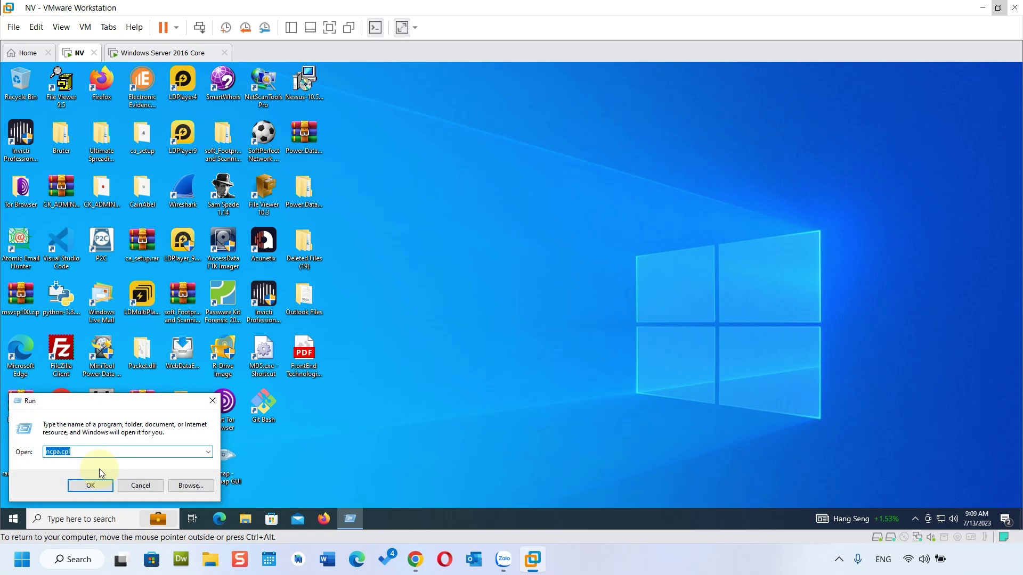
Step: Open a Command Prompt from the Run box and move it to the right of the desktop
click(91, 486)
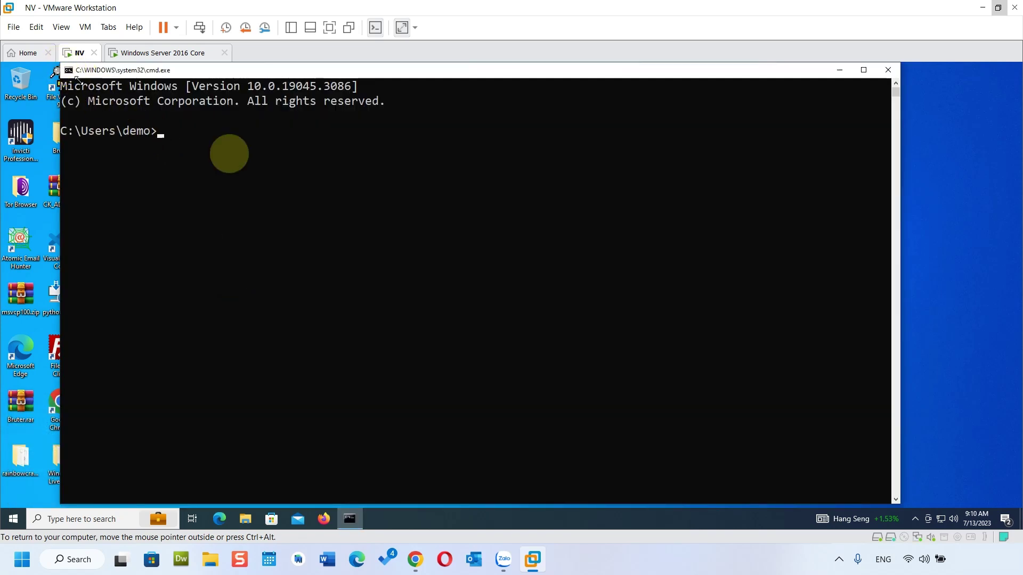
drag(78, 80, 450, 170)
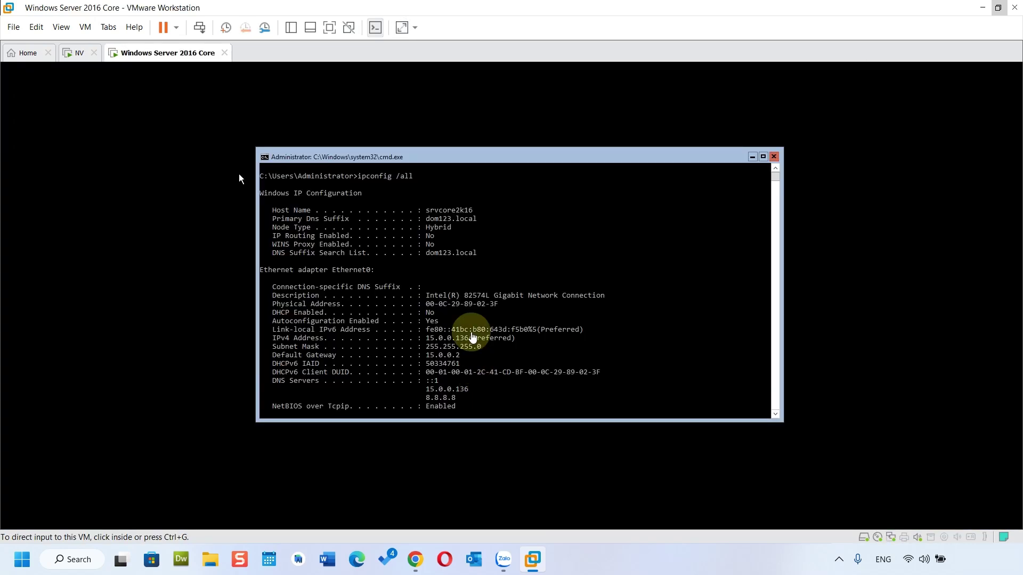
click(77, 52)
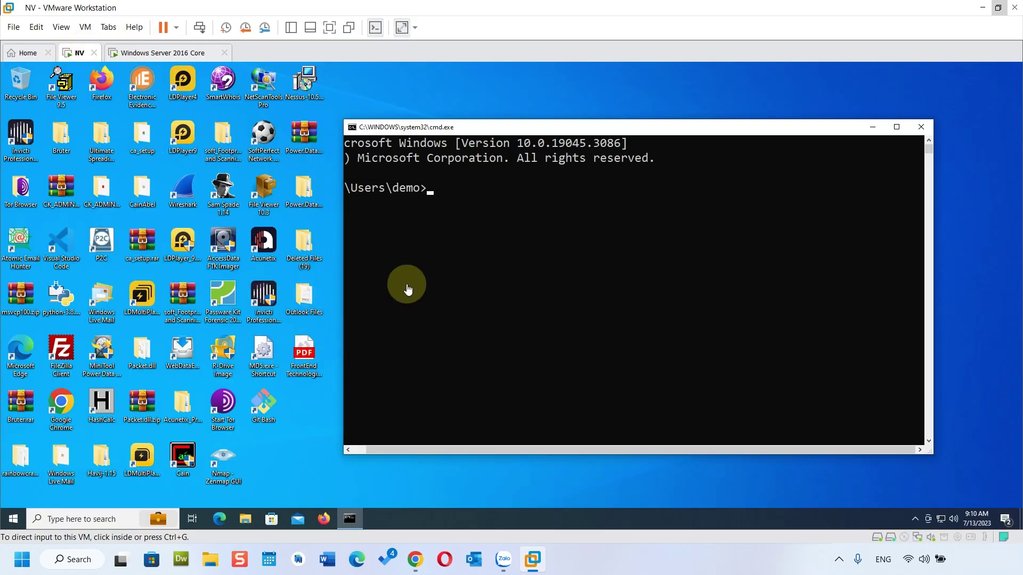
click(434, 204)
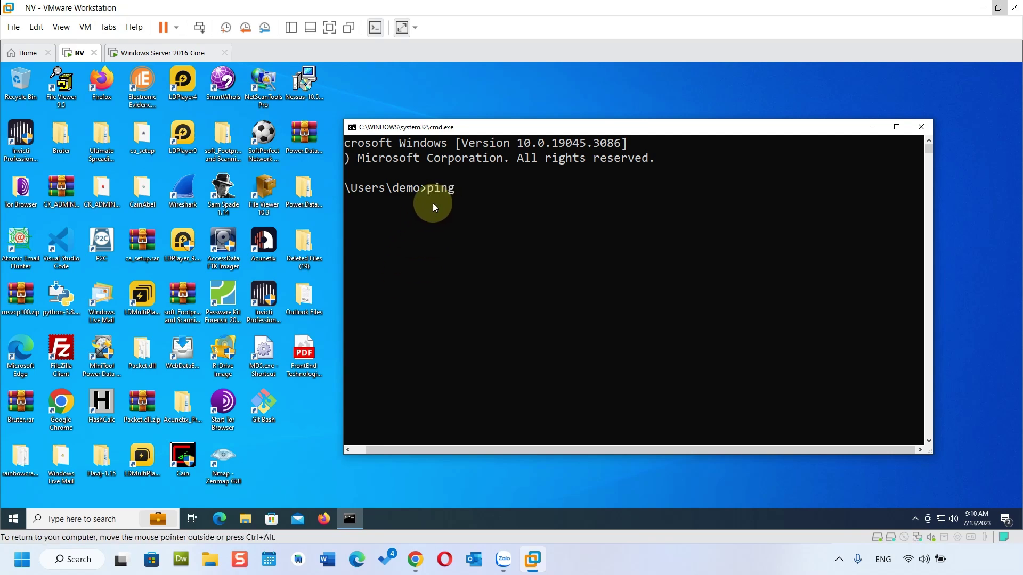
Step: Ping srvcore2k16.dom123.local, getting four replies from 15.0.0.136 with no loss
click(171, 53)
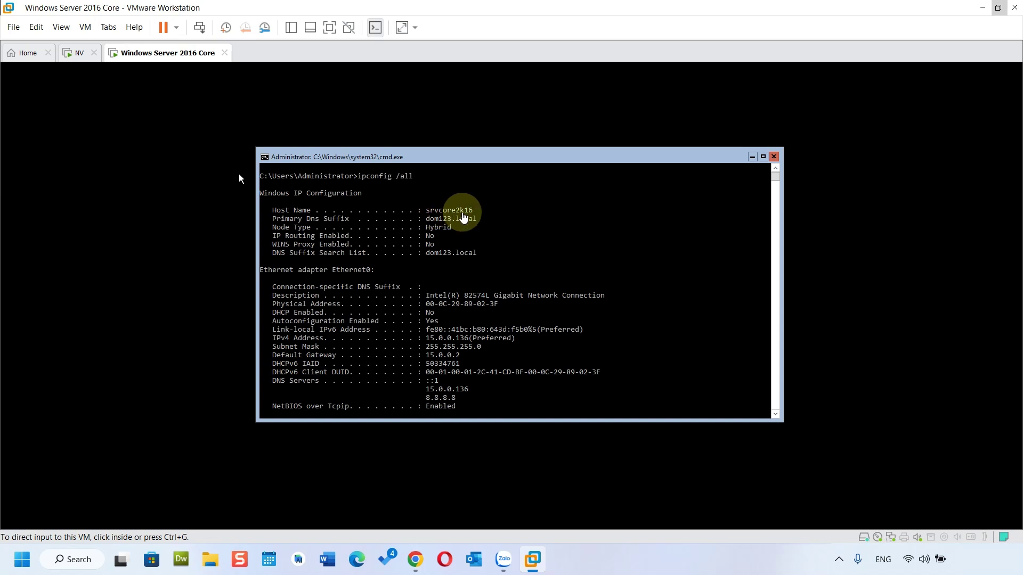
click(79, 53)
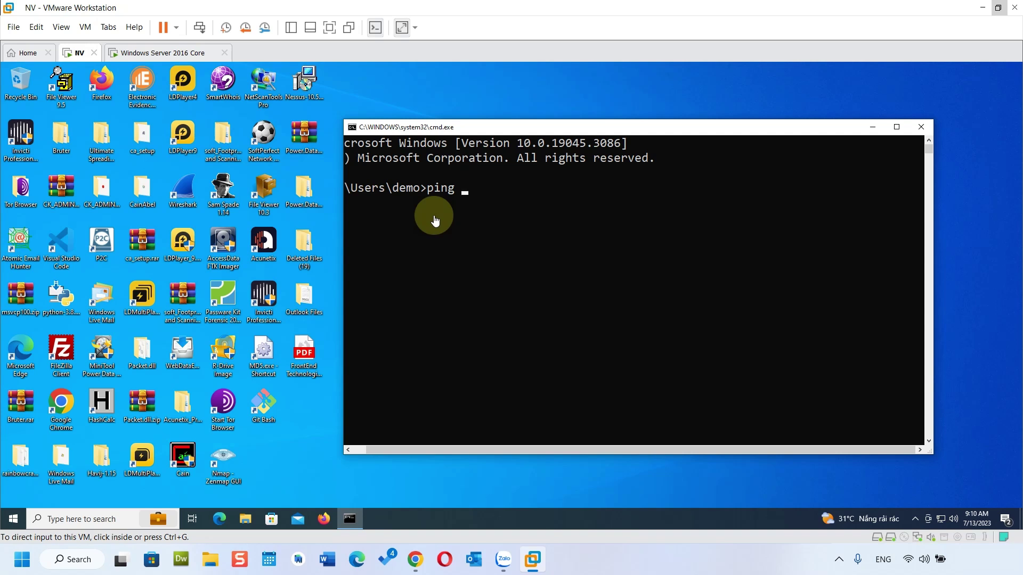
click(466, 198)
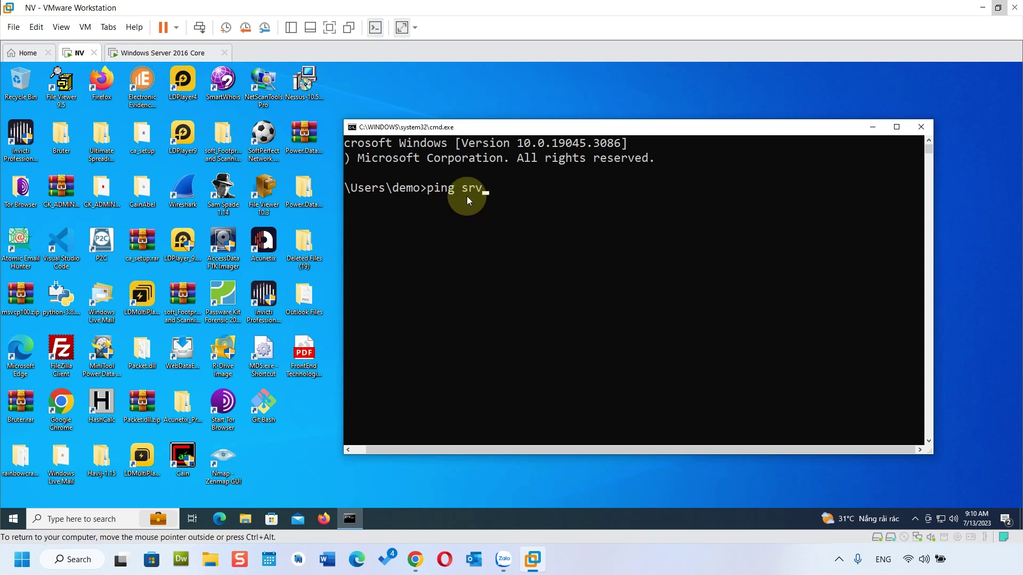
text(srvcore2k16.dom123.local)
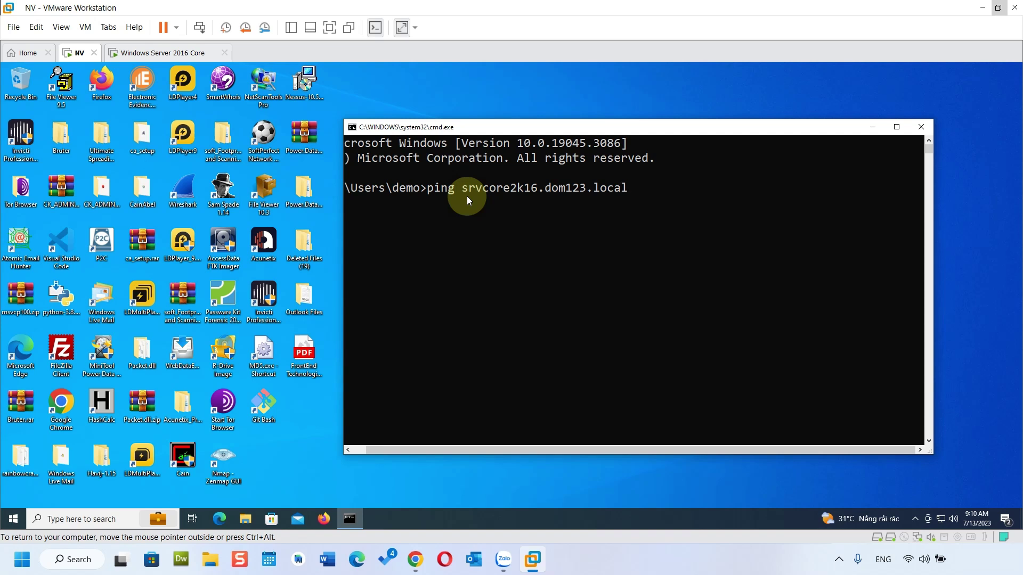
key(Return)
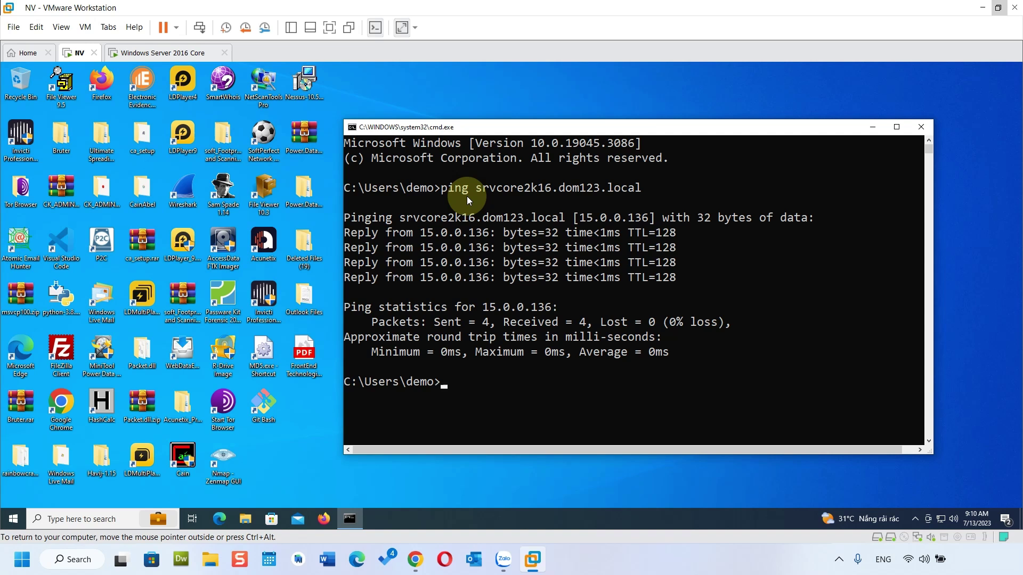
text(nslookup)
Step: Look up srvcore2k16.dom123.local in nslookup, confirming 15.0.0.136, then close the command prompt
key(Return)
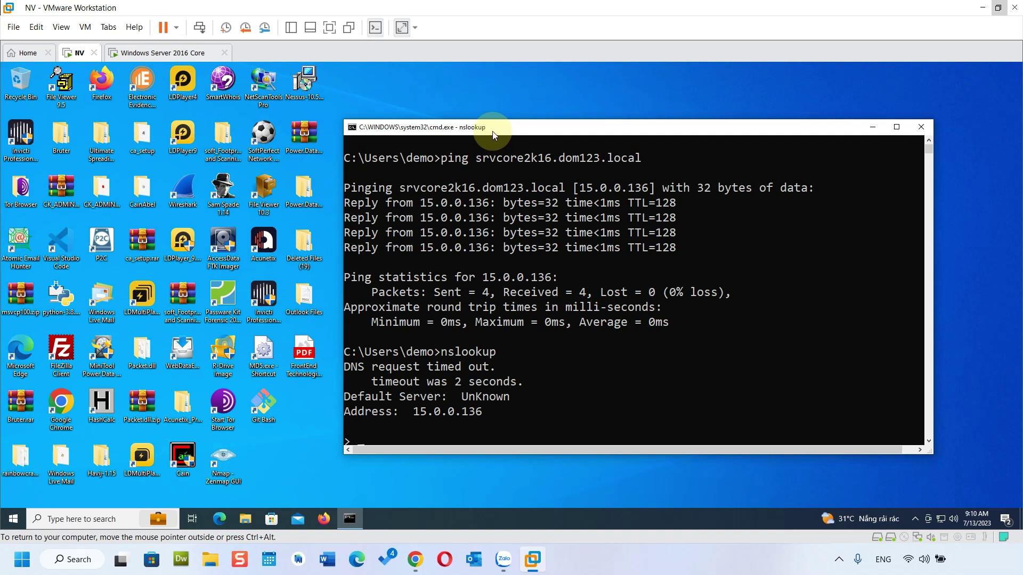
drag(493, 135, 487, 97)
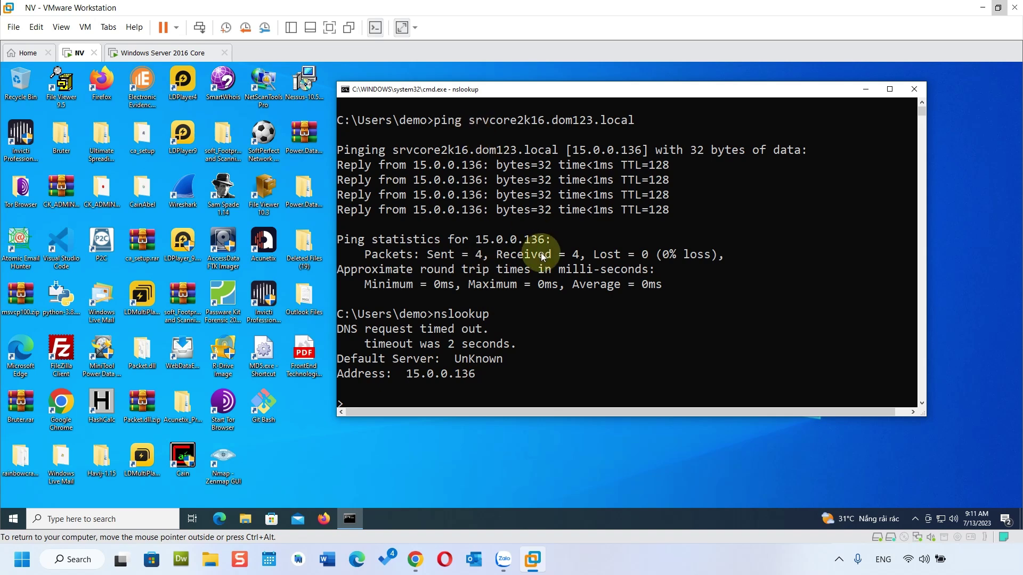
text(srvcore2k16.dom123.local)
key(Return)
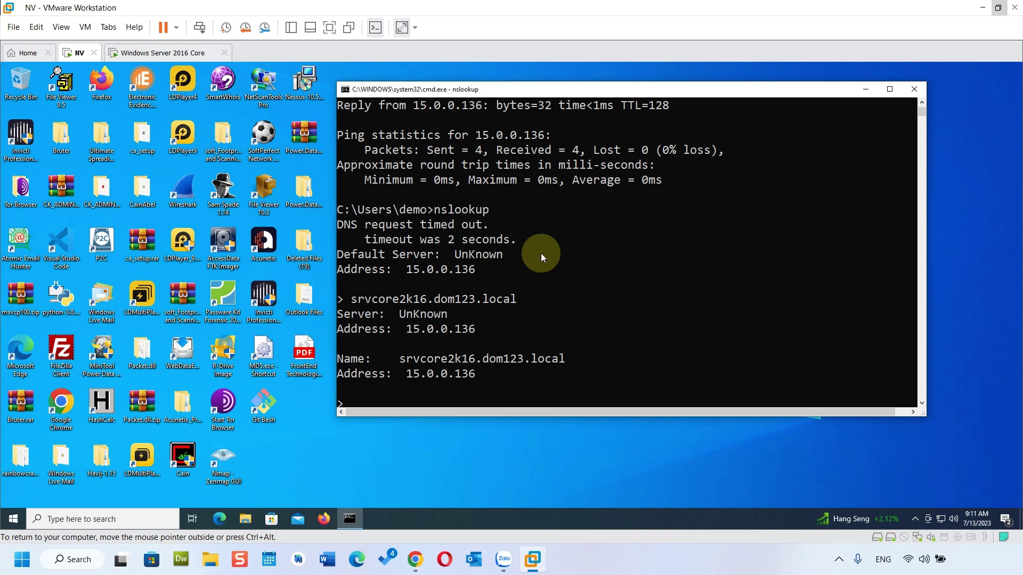
click(913, 89)
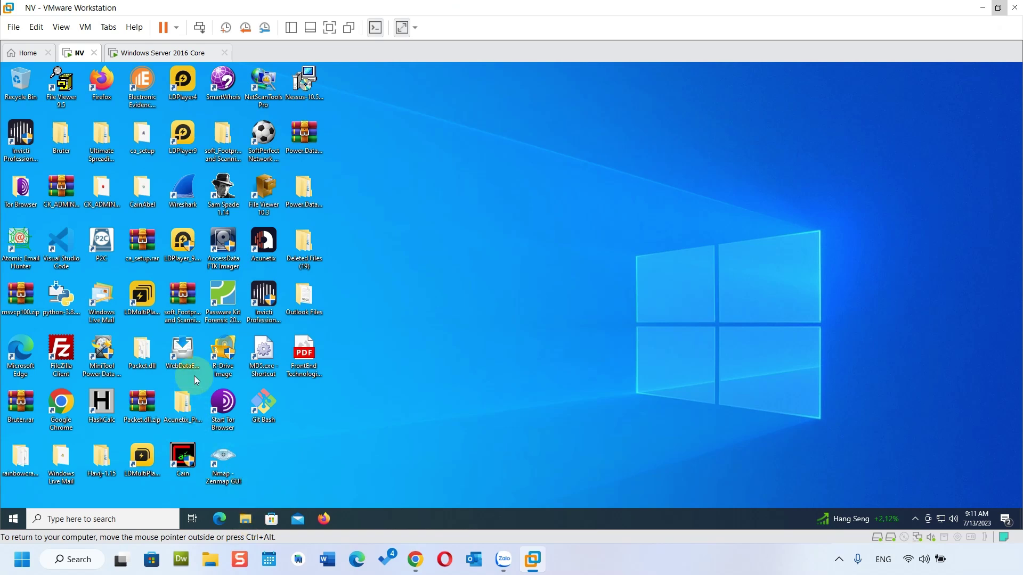
Step: Open This PC's properties and go to Rename this PC (advanced) in the About page
key(super+e)
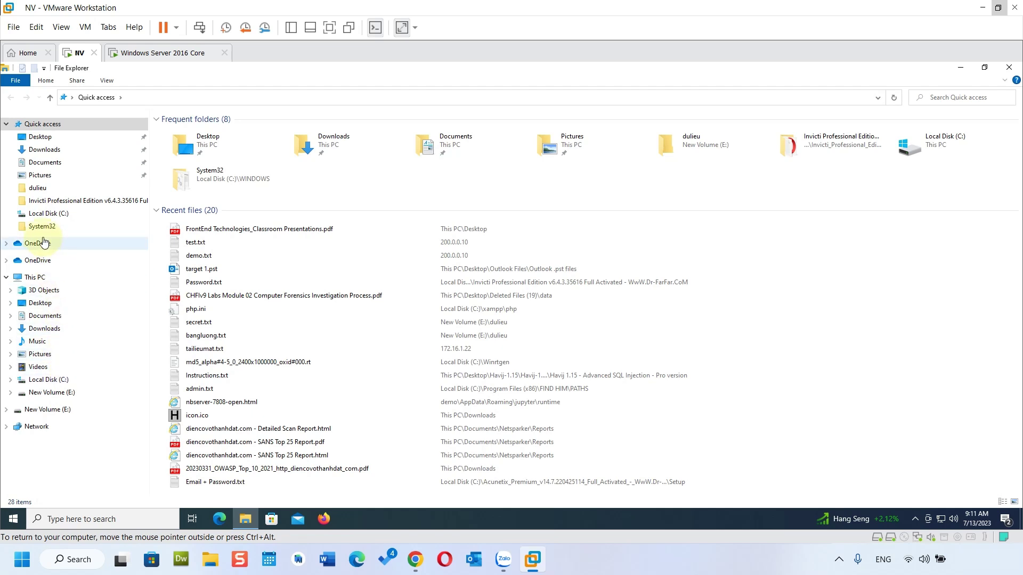
click(41, 279)
right_click(42, 281)
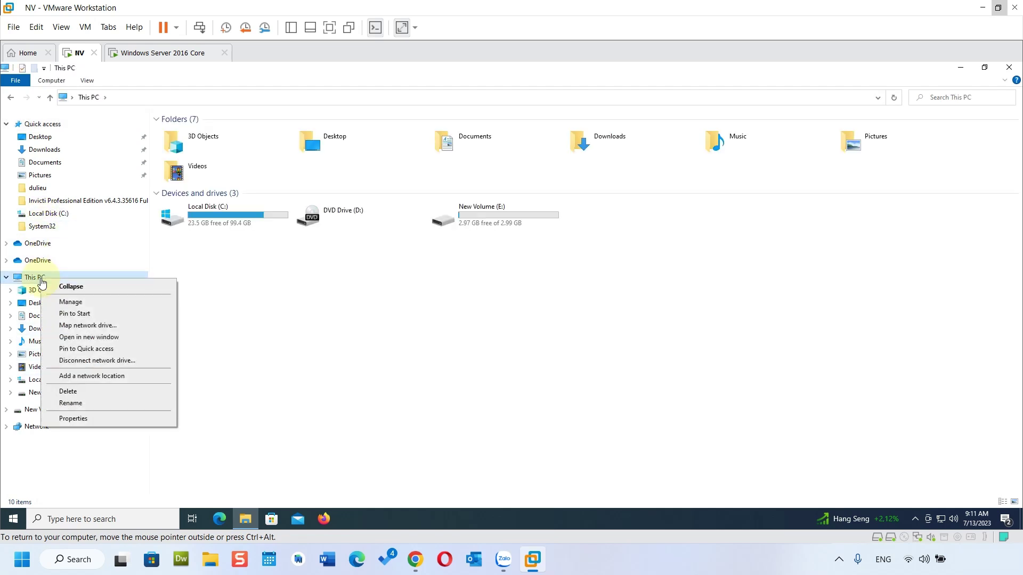
click(104, 420)
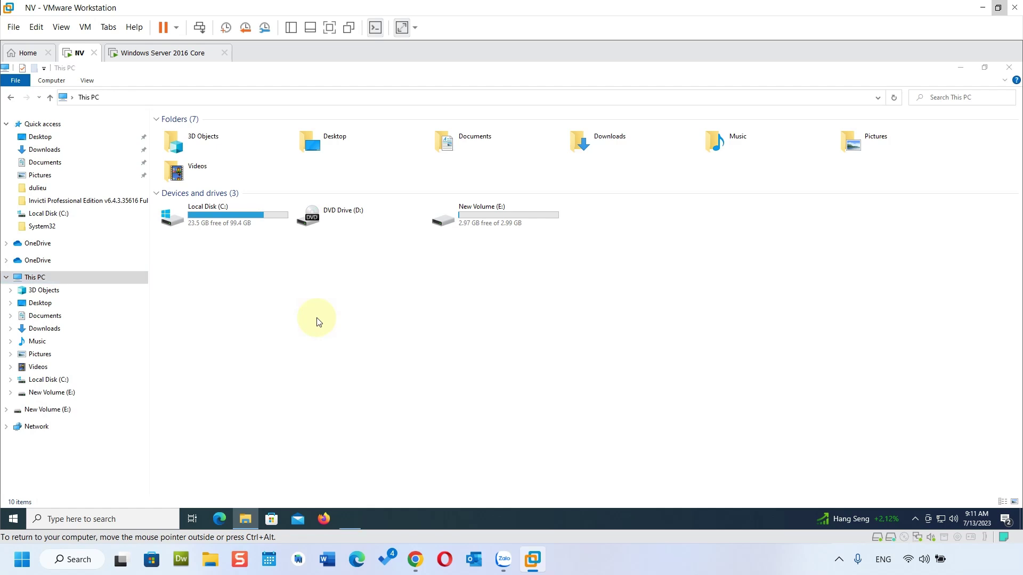
scroll(308, 341, down, 3)
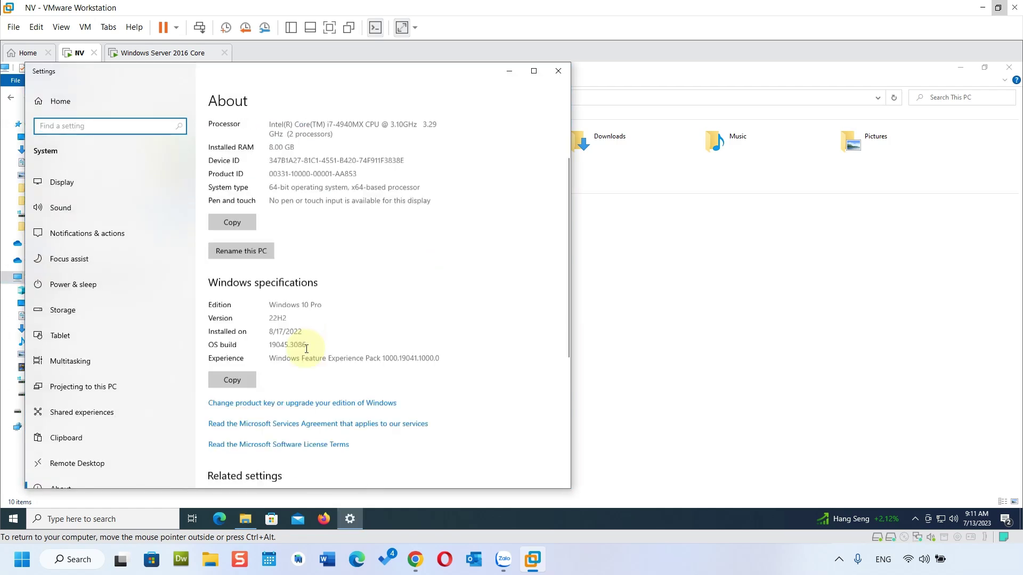
scroll(306, 348, down, 5)
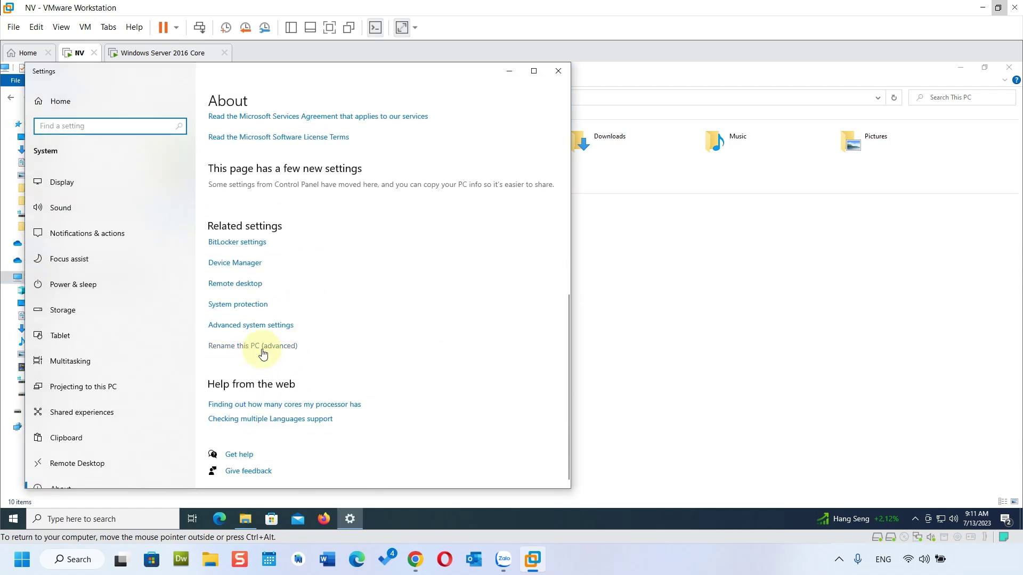
click(262, 349)
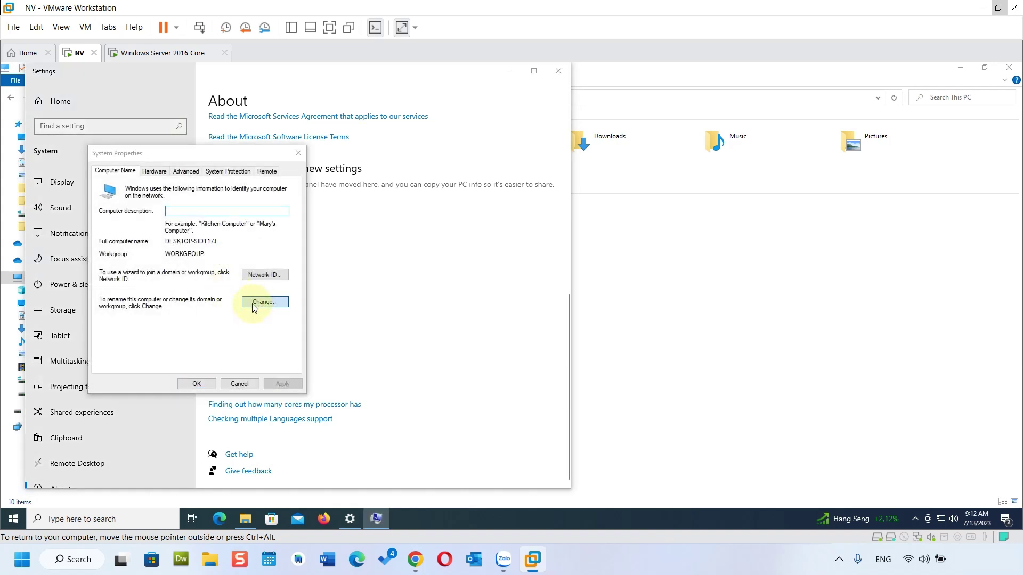
Step: Start changing the computer name/domain and view the Server 2016 Core VM's ipconfig /all output
click(261, 302)
click(170, 52)
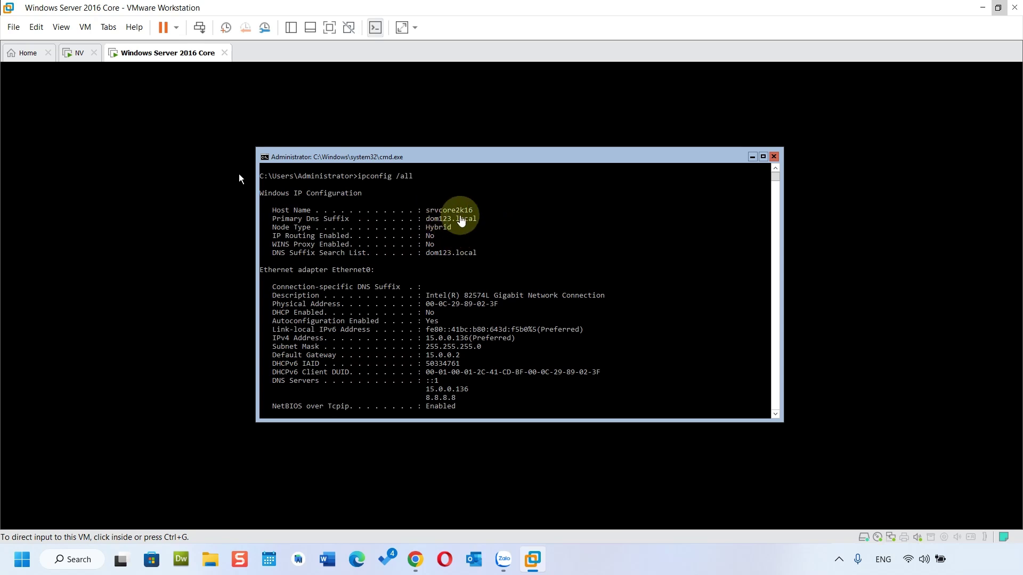
Step: Back on the NV VM, enter dom123.local as the domain to join
mouse_move(532, 565)
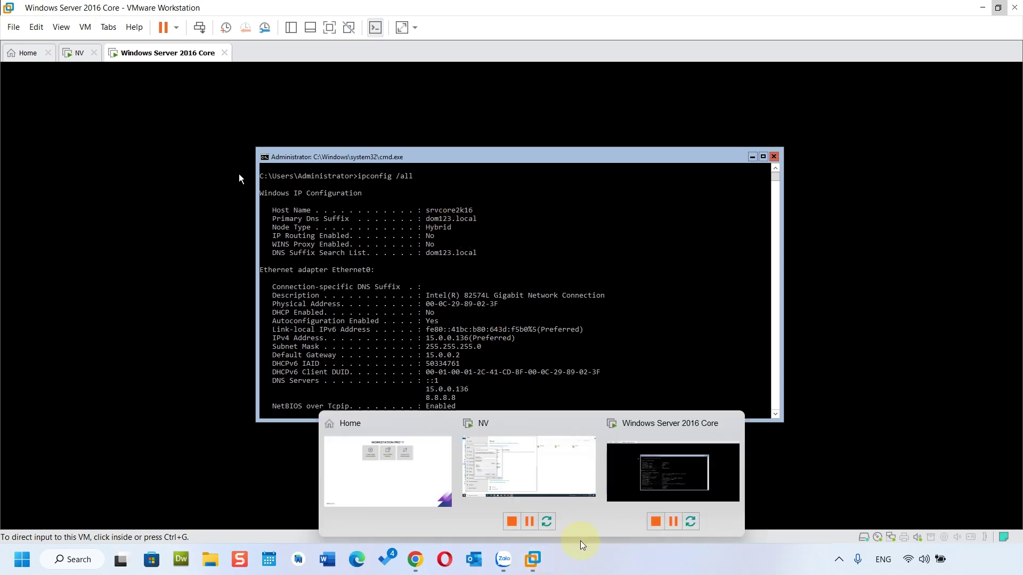
click(564, 473)
click(150, 307)
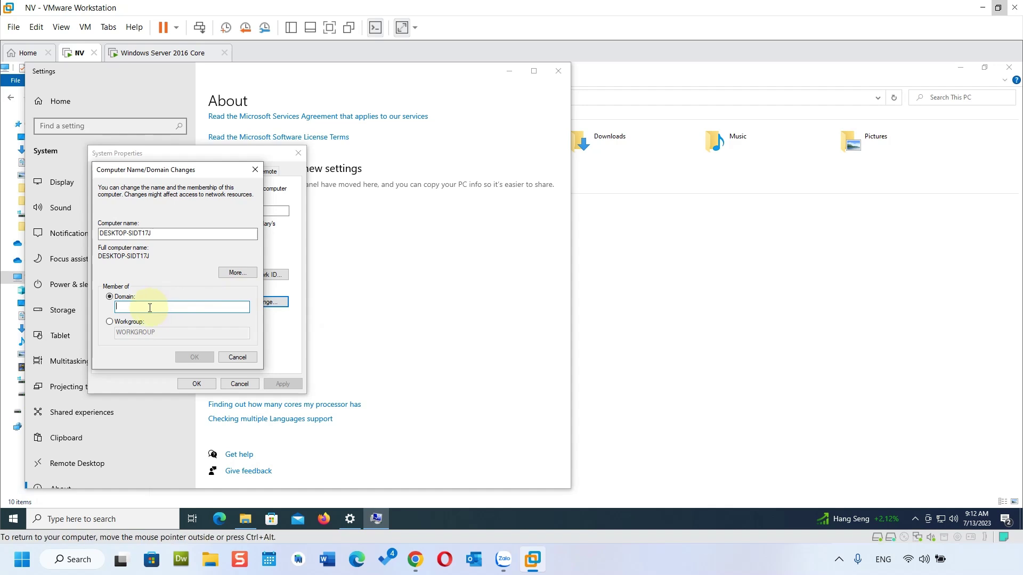
text(dom123.local)
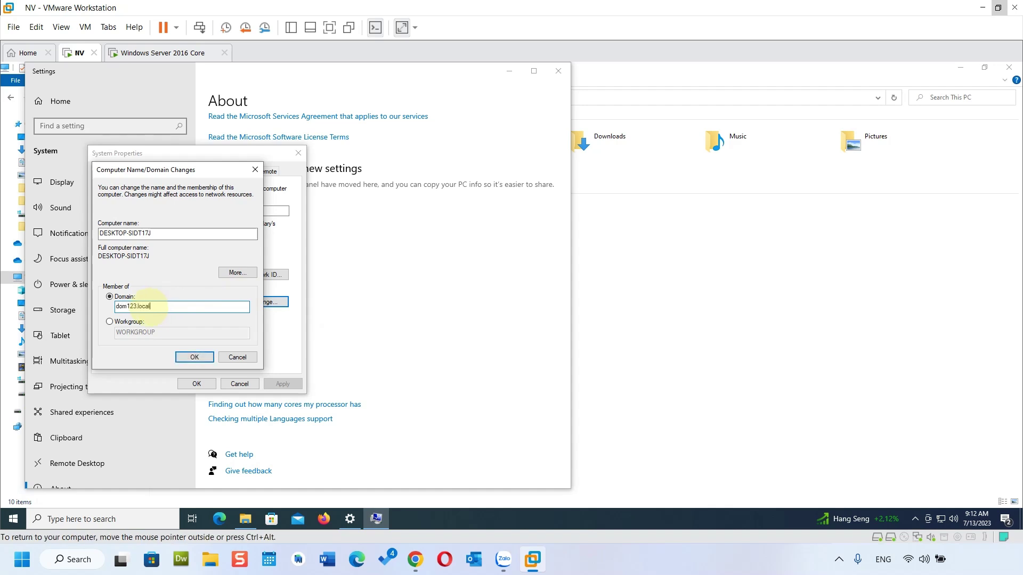
click(194, 357)
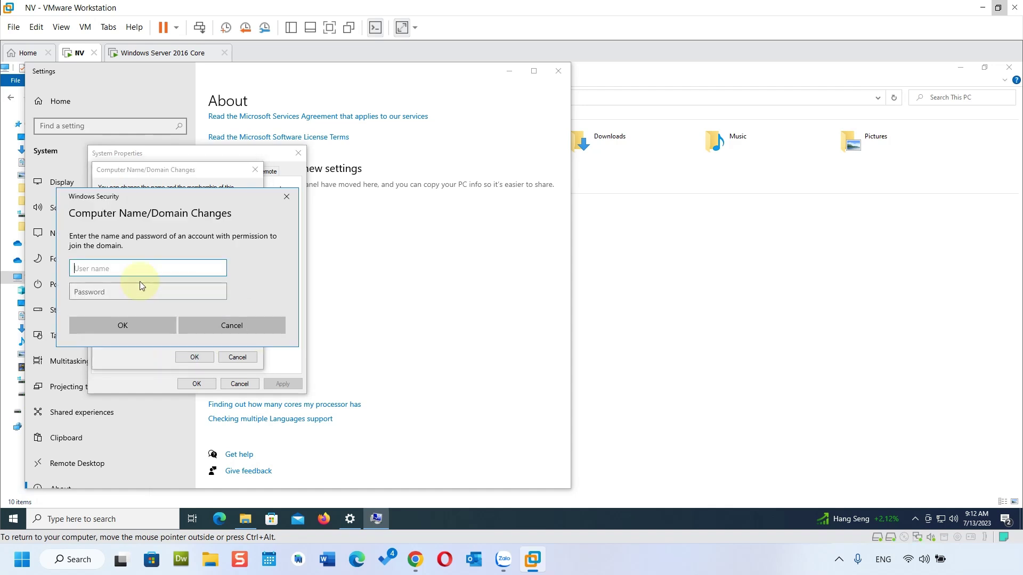
Step: Authenticate as the domain administrator, acknowledge the welcome and restart notices, and restart now
text(administrator)
key(Tab)
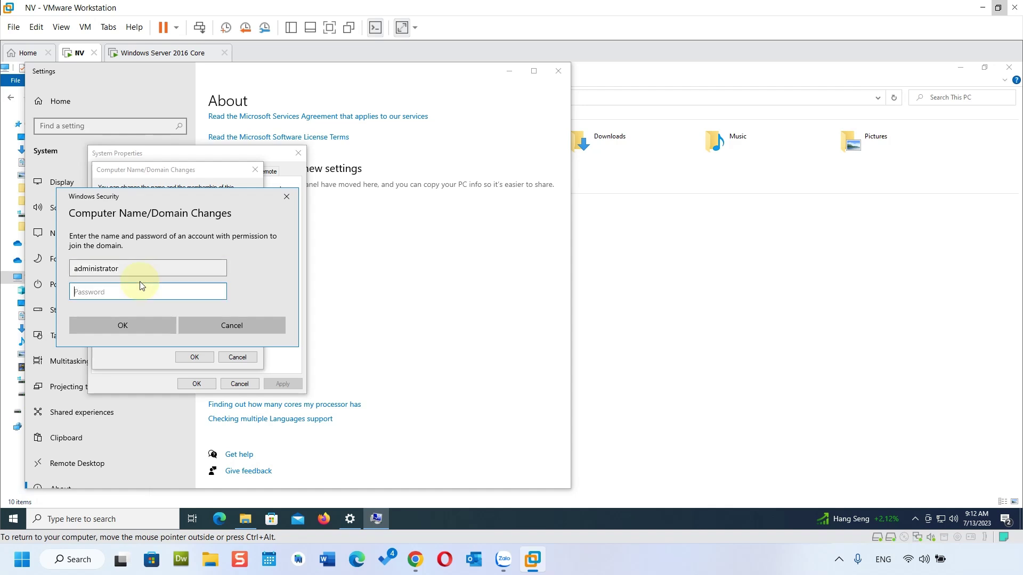
text(12345678)
key(Return)
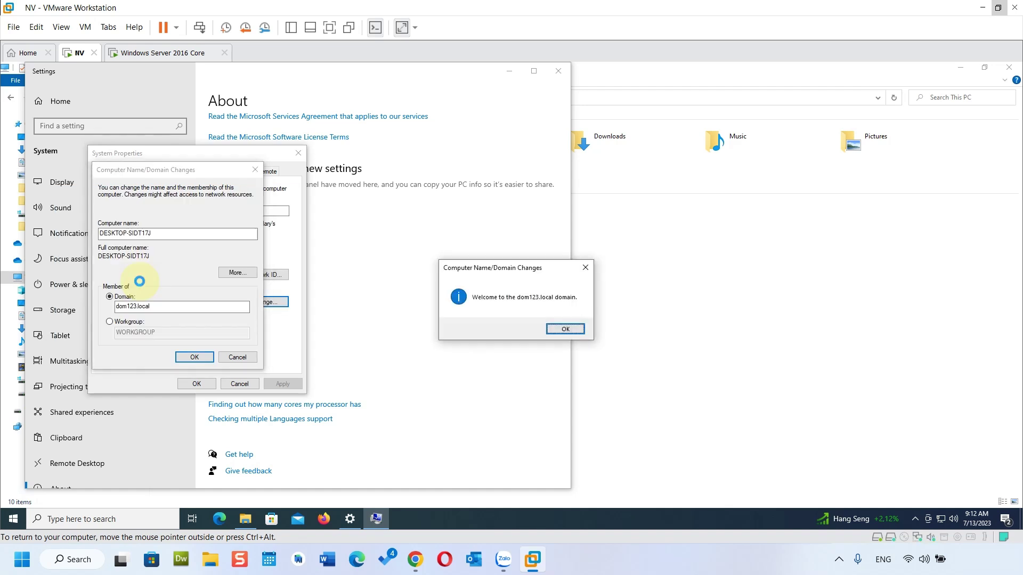
click(564, 329)
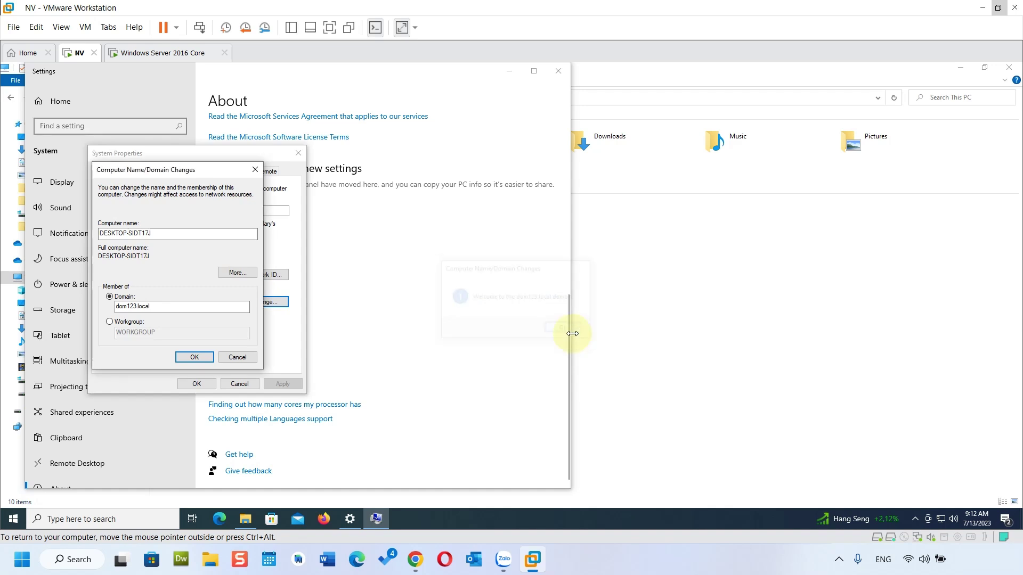
click(564, 303)
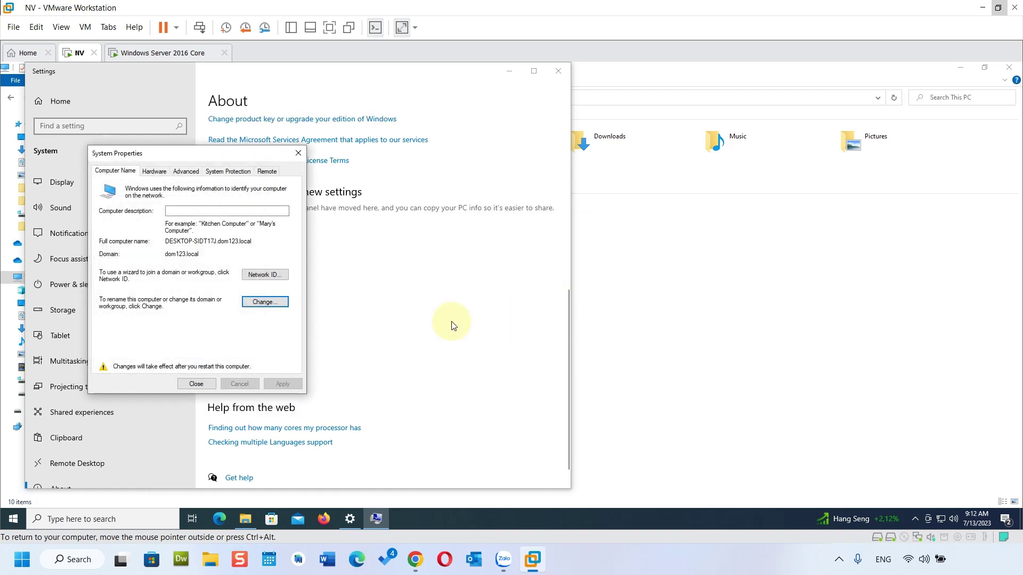
click(196, 384)
click(508, 300)
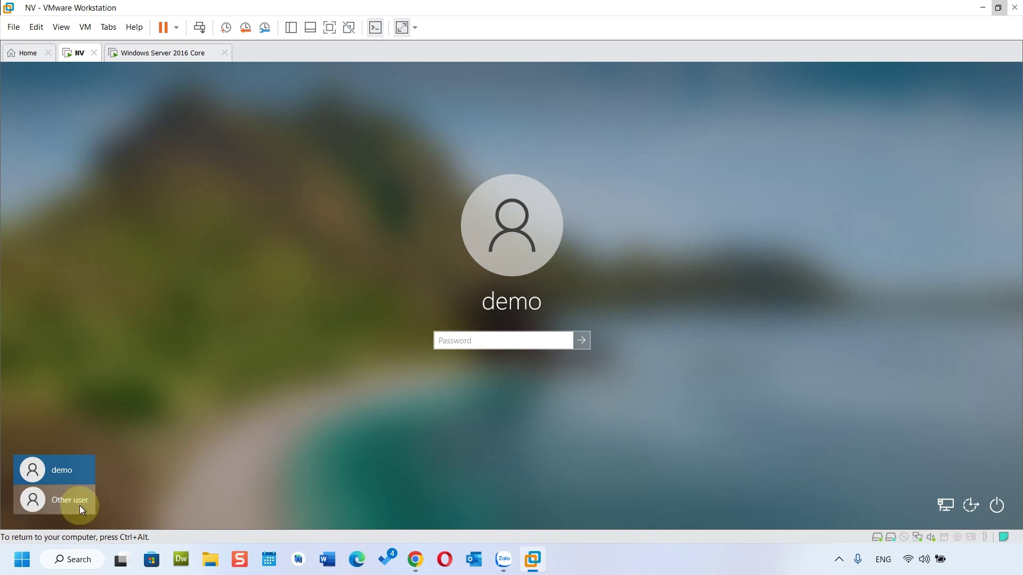
Step: Choose Other user and enter the administrator user name and its password
click(79, 506)
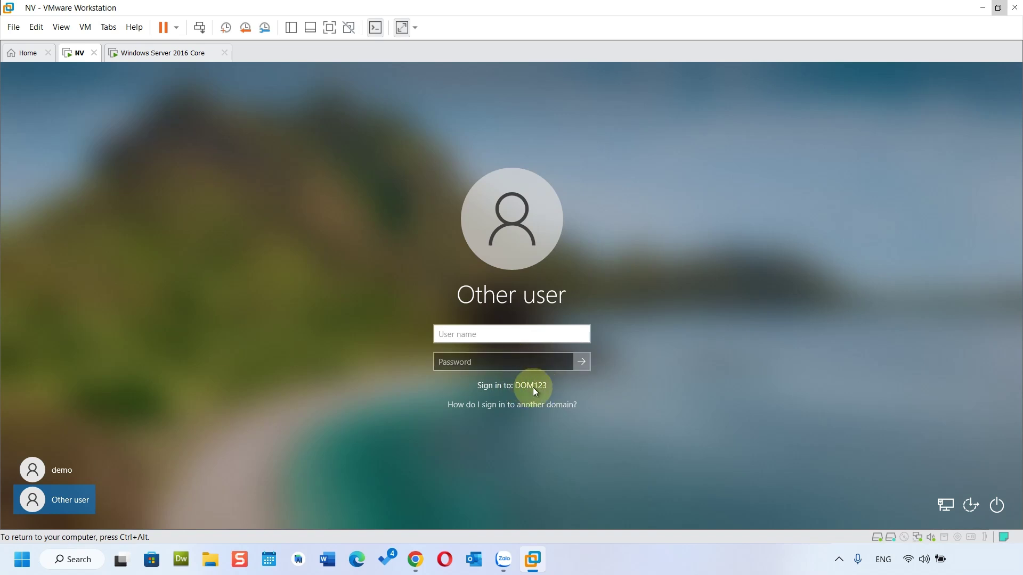
click(475, 332)
text(admin)
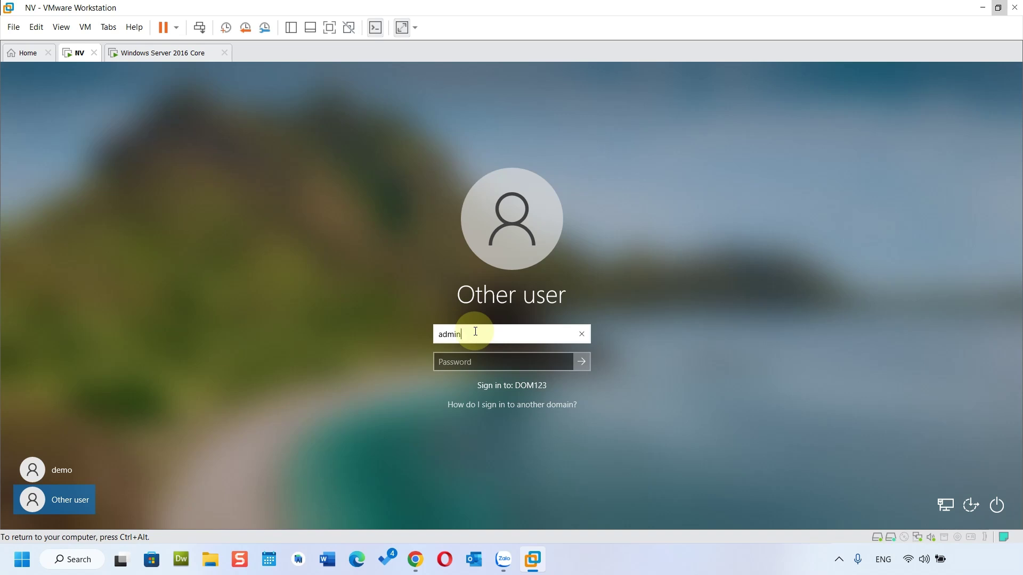
text(istrator)
key(Tab)
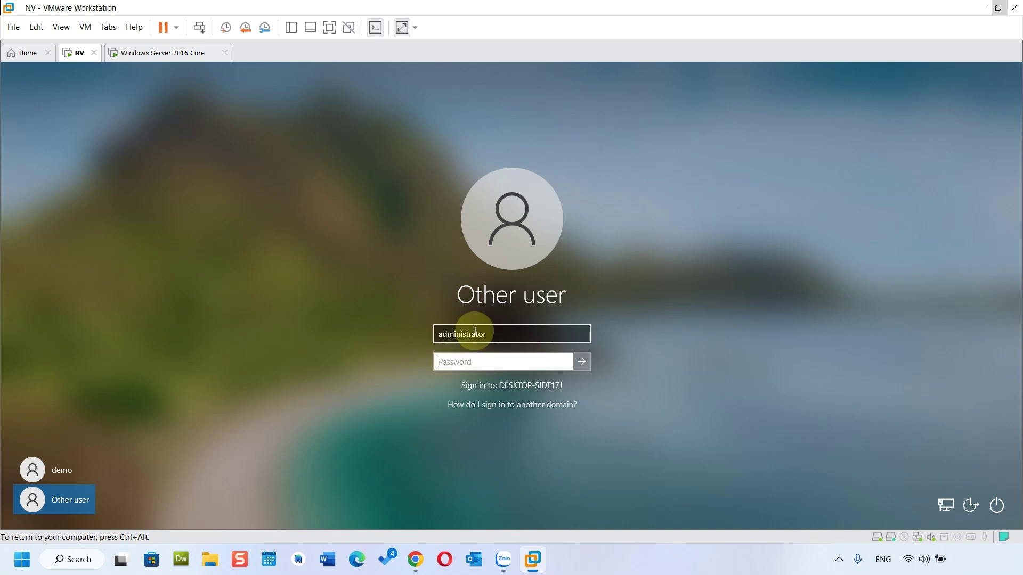
text(********)
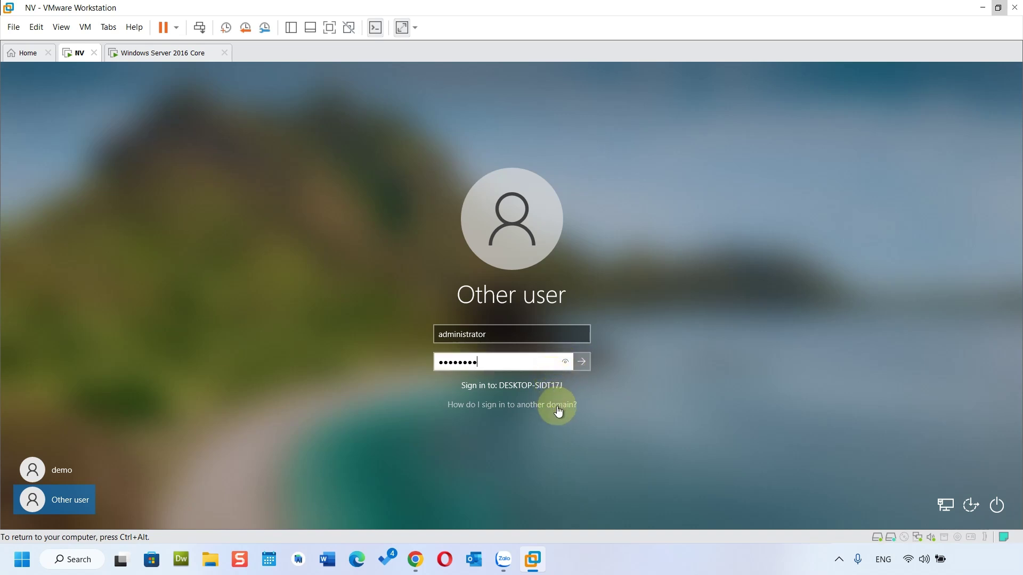
Step: Correct the user name to dom123\administrator and sign in
click(440, 334)
text(dom123\)
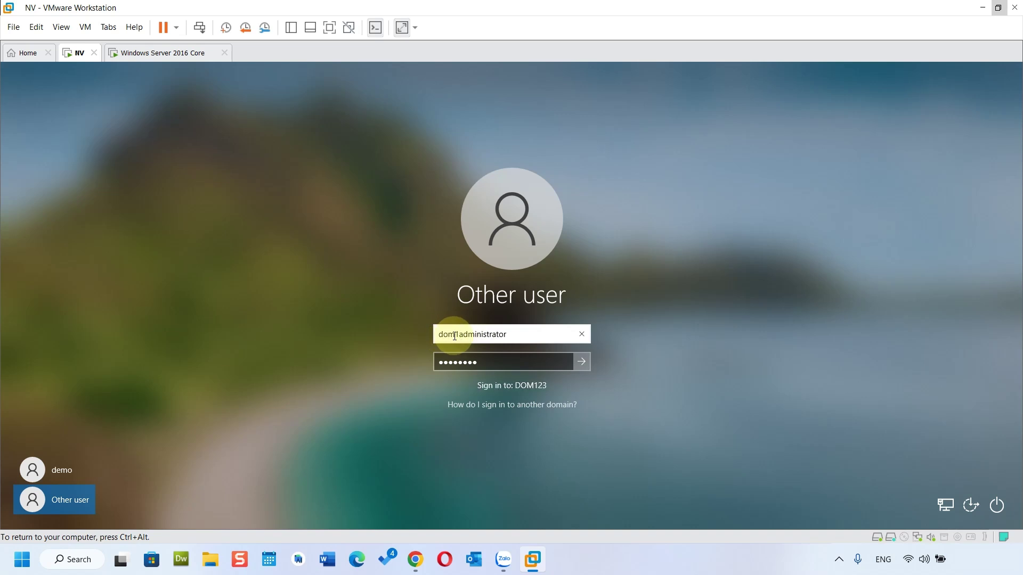
text(23\)
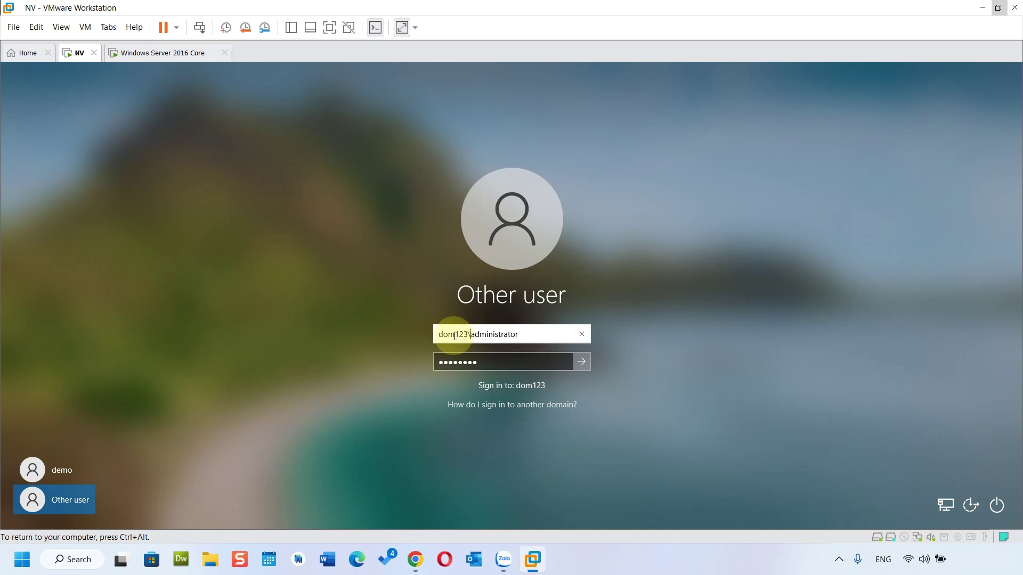
click(487, 358)
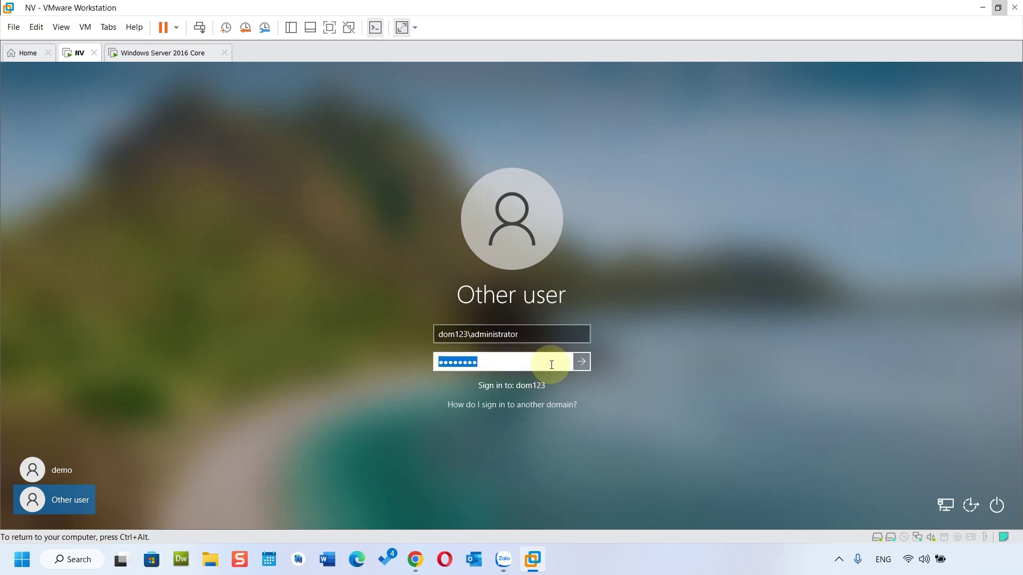
click(583, 362)
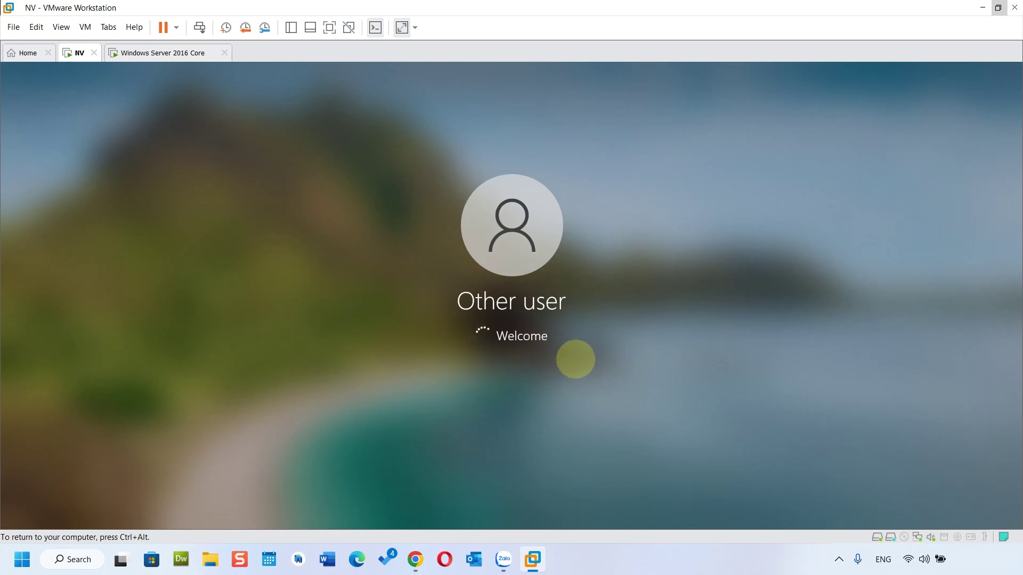